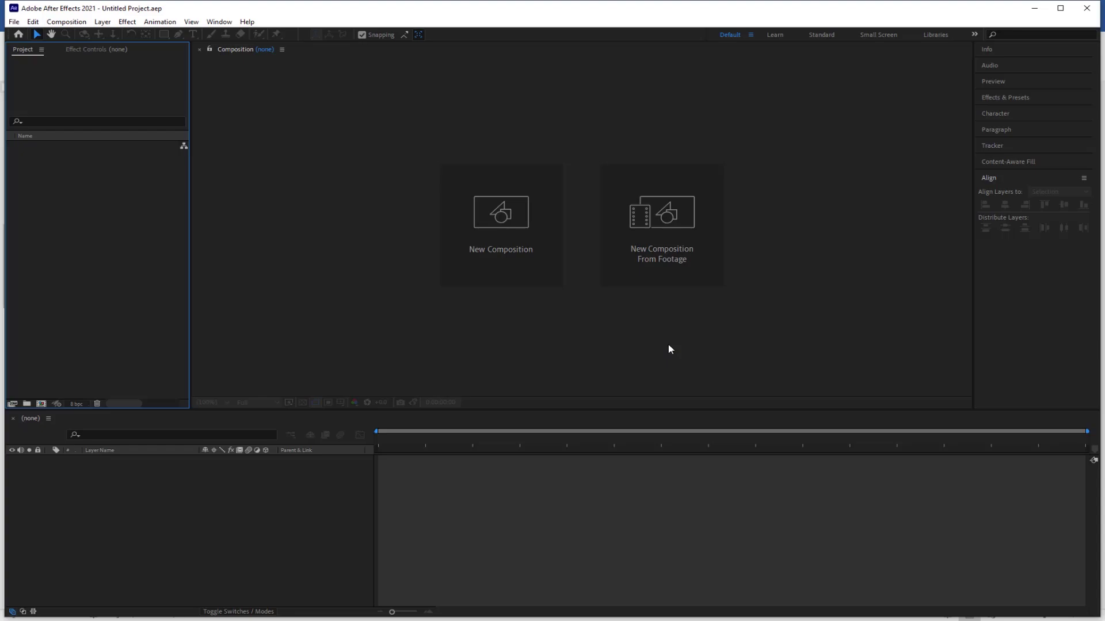
# - Make a new 1920×1080, 60 fps, 10-second composition called 'custom text animation'
pyautogui.click(516, 222)
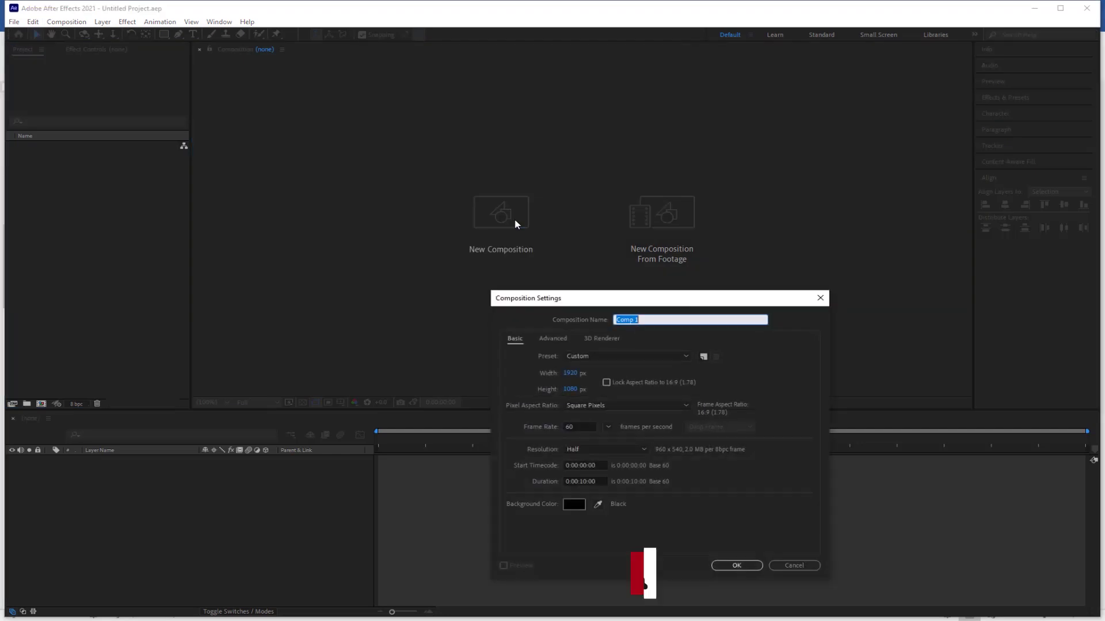
pyautogui.write('c')
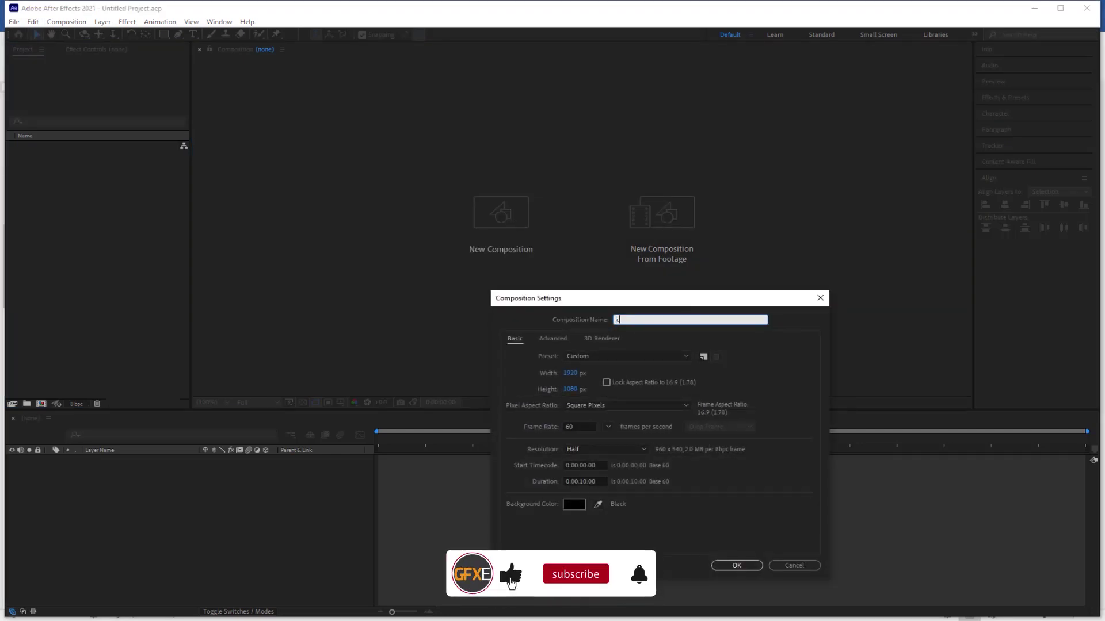
pyautogui.write('ustom t')
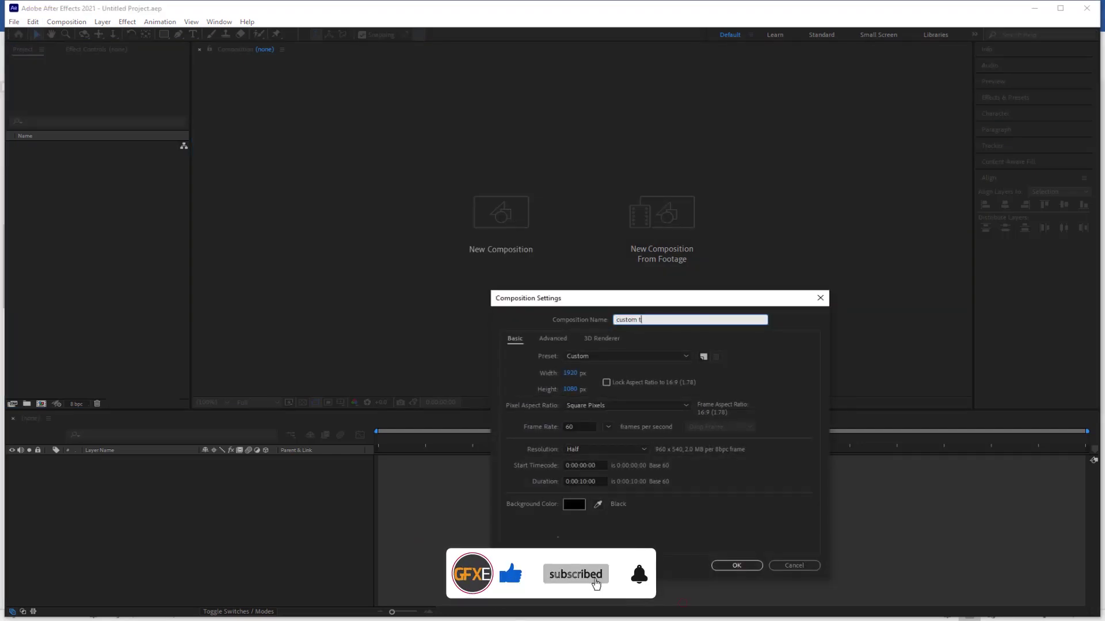
pyautogui.write('ext animation')
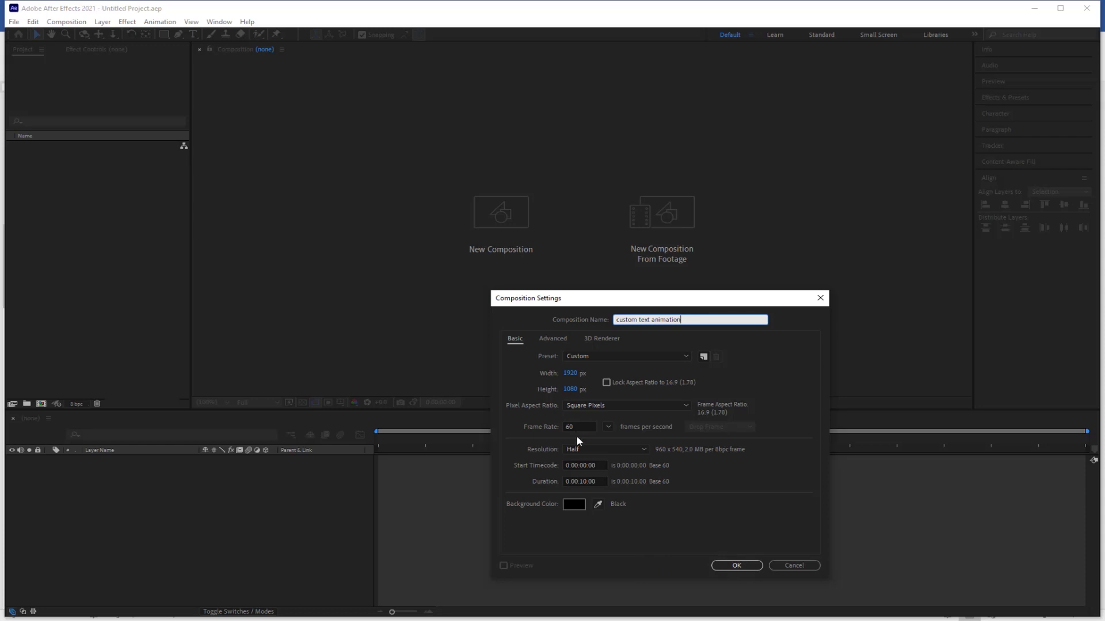
pyautogui.click(735, 565)
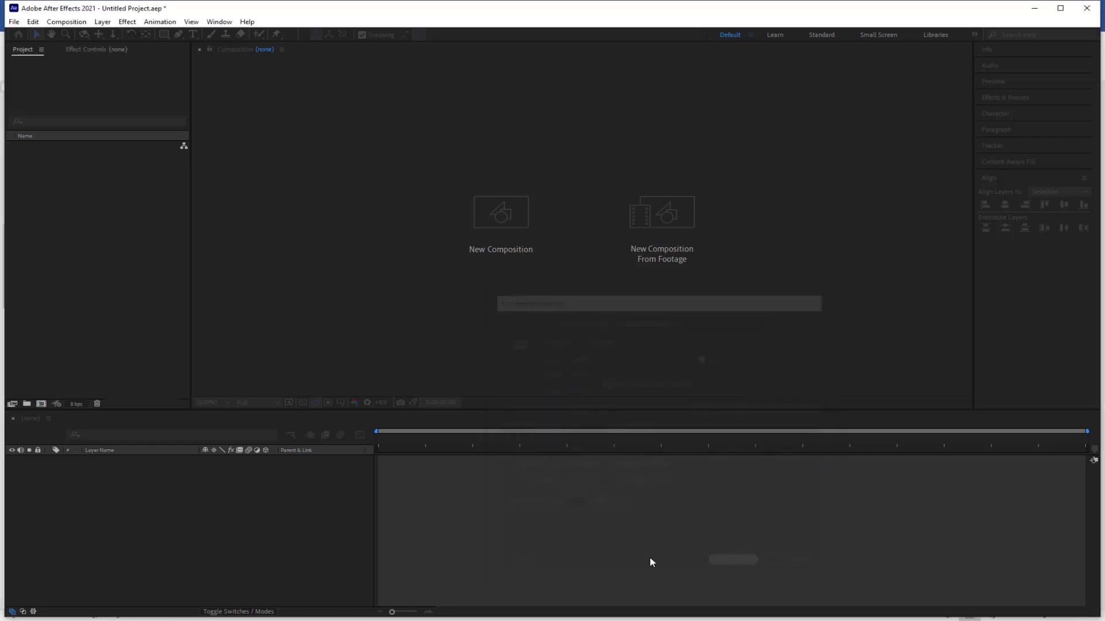
# - Add a text layer reading 'animation' in the composition
pyautogui.click(193, 34)
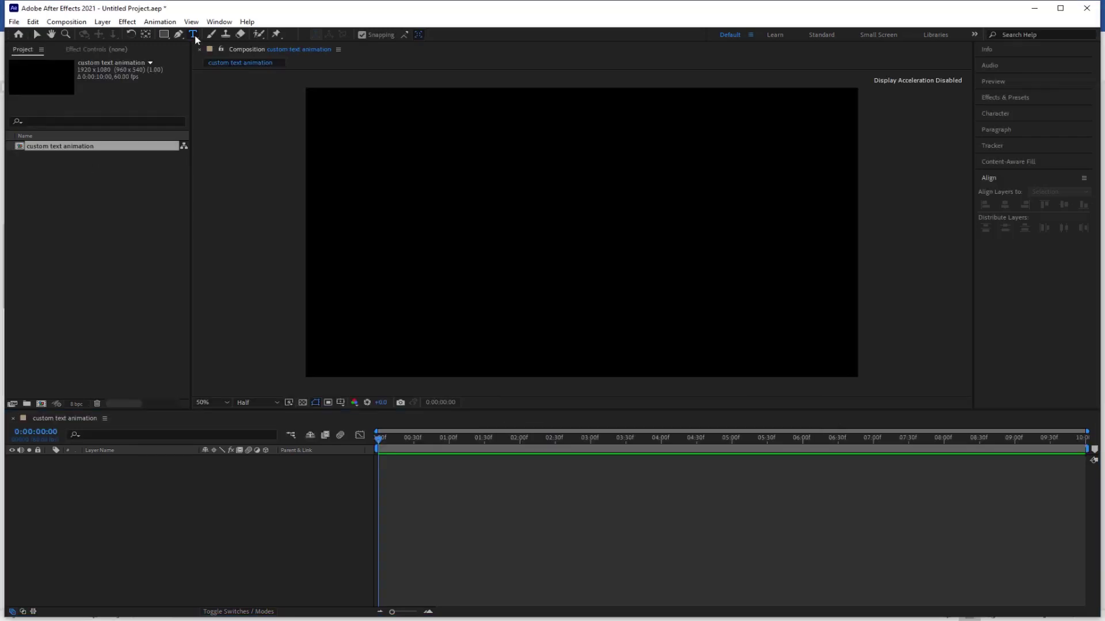
pyautogui.click(483, 223)
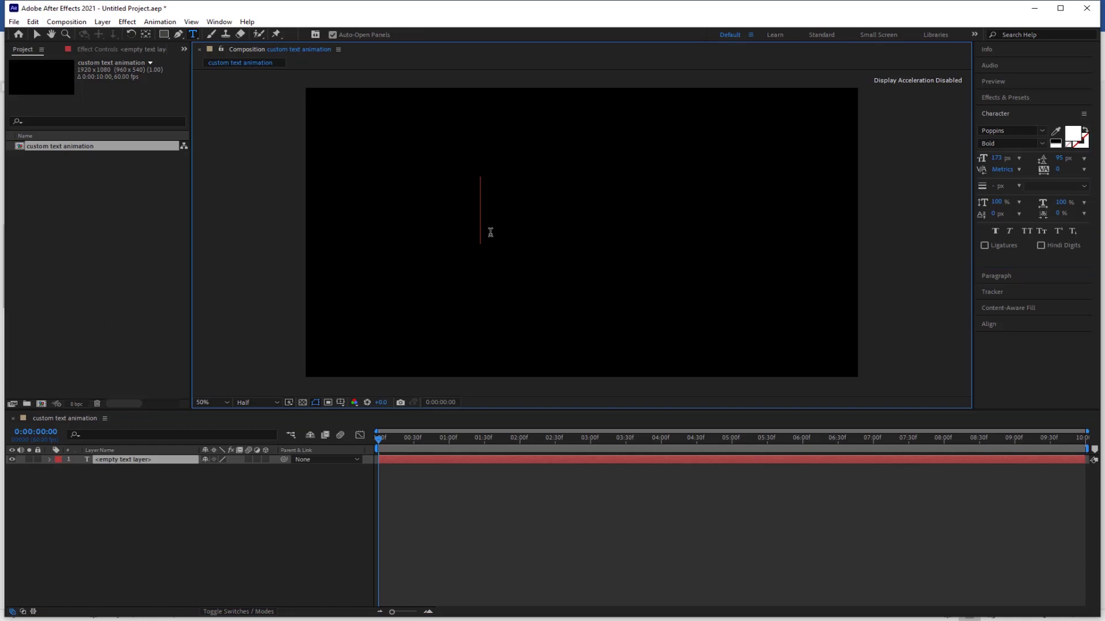
pyautogui.write('ania')
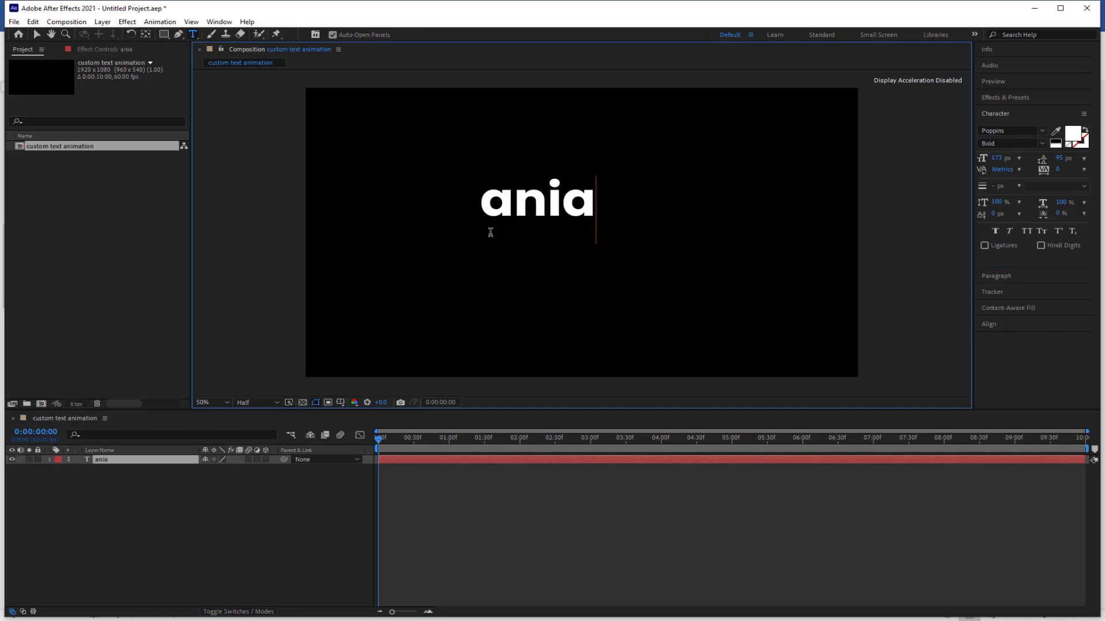
pyautogui.press('BackSpace')
pyautogui.write('mation')
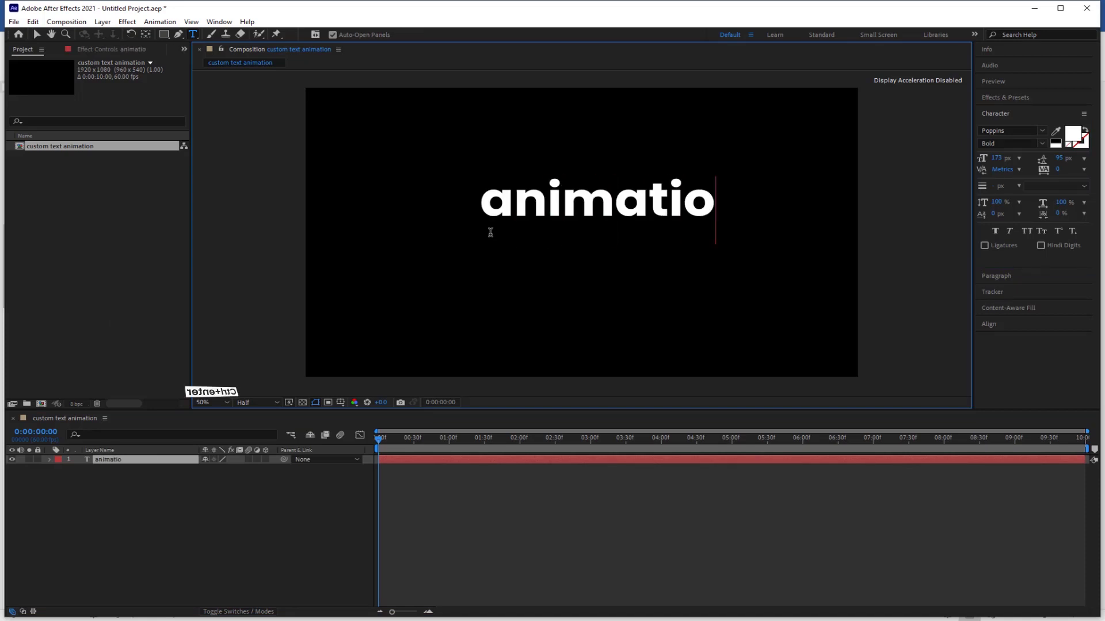
pyautogui.hotkey('ctrl', 'Return')
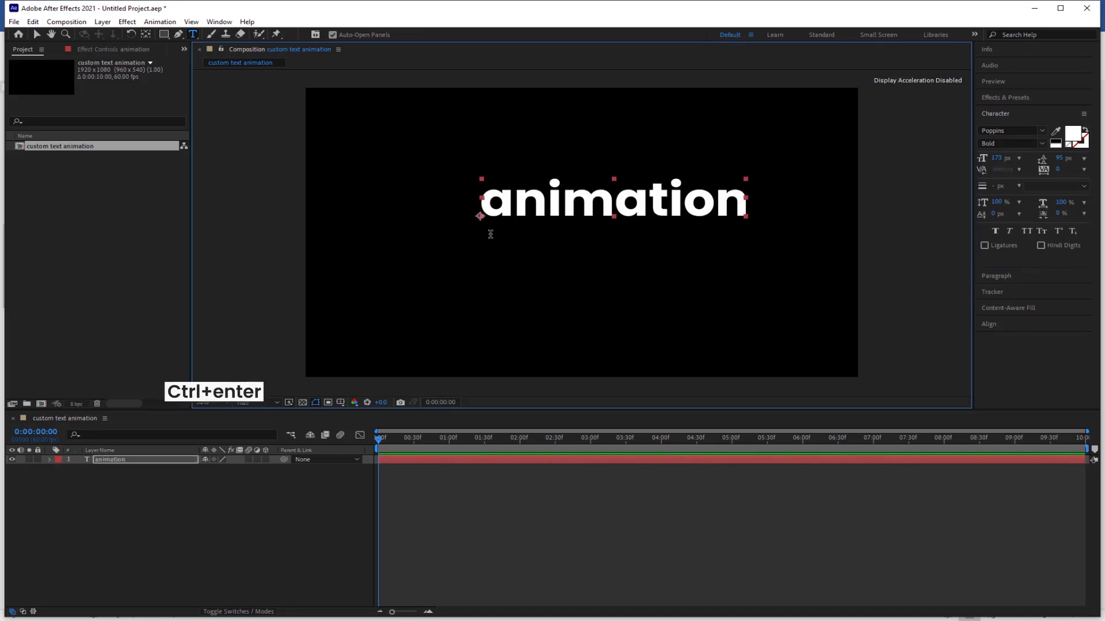
# - Centre the text layer horizontally and vertically in the composition
pyautogui.click(1017, 324)
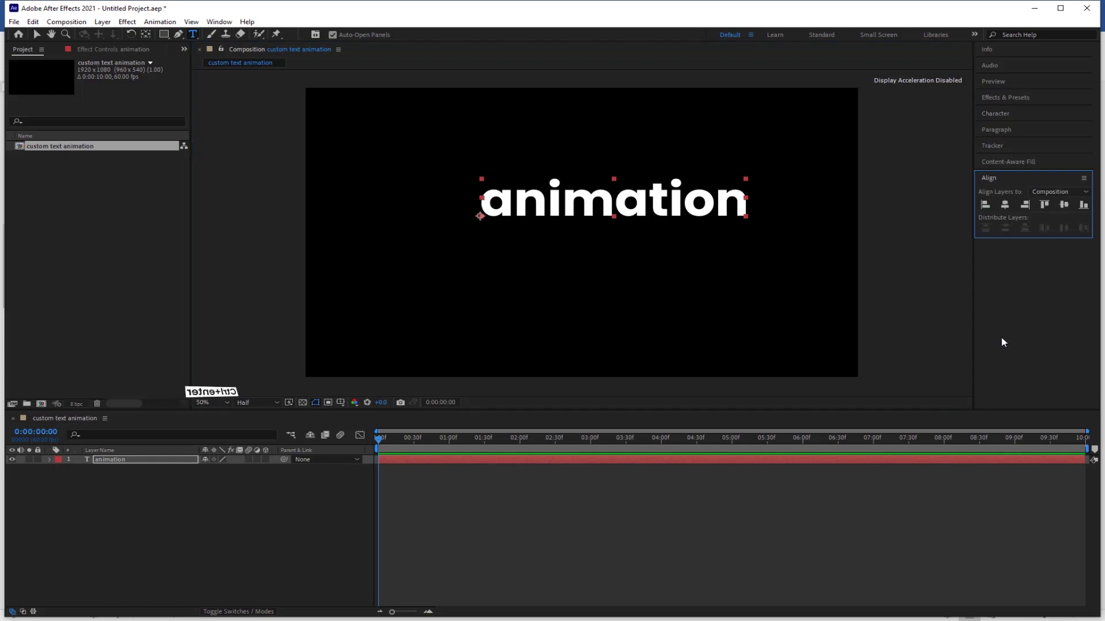
pyautogui.click(1006, 205)
pyautogui.click(1063, 206)
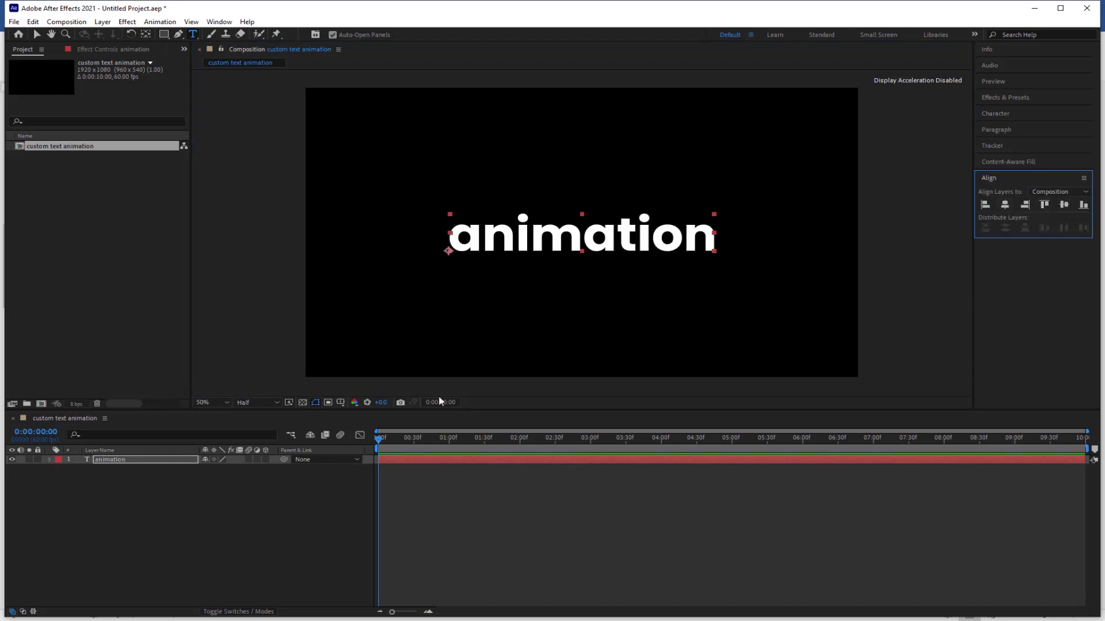
# - Enable per-character 3D on the 'animation' text layer
pyautogui.click(50, 459)
pyautogui.click(272, 470)
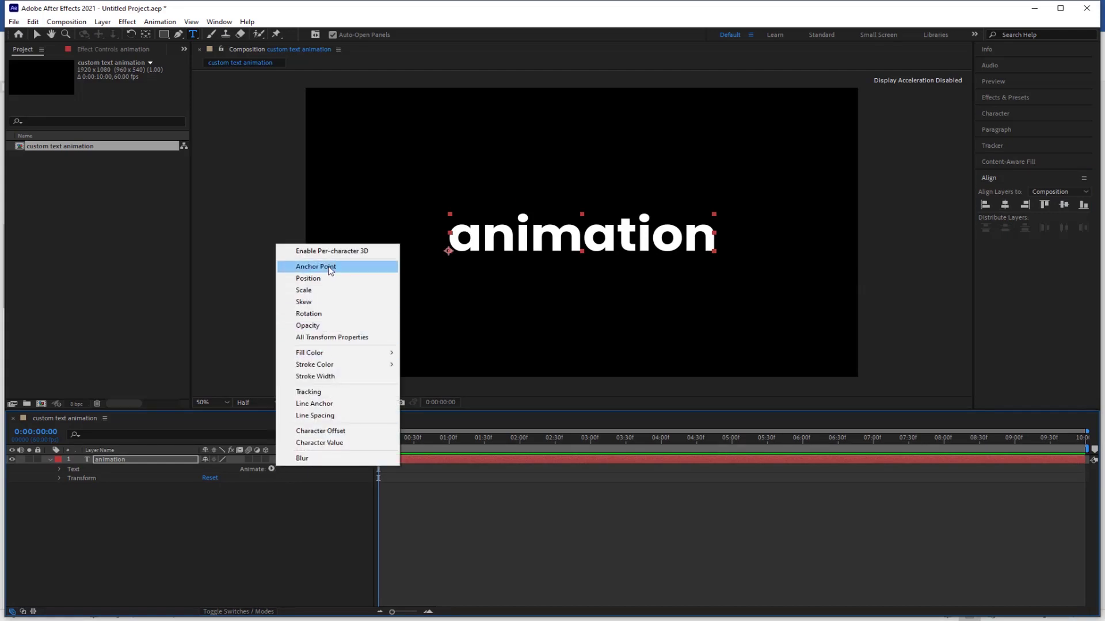
pyautogui.click(342, 253)
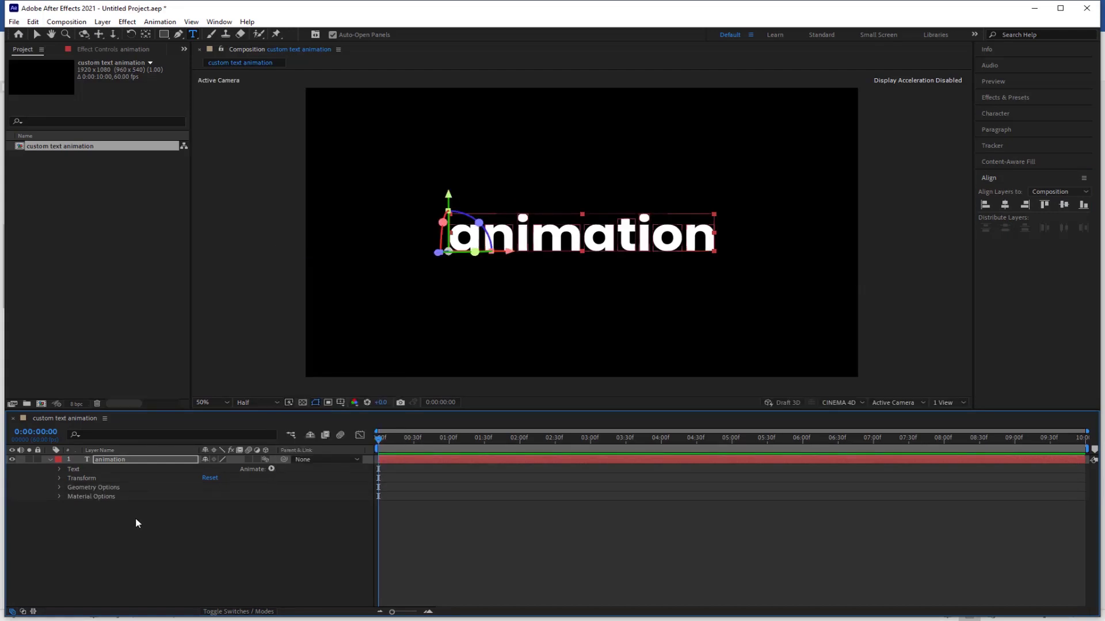
# - Add a Position animator to the text with Y set to 190
pyautogui.click(59, 469)
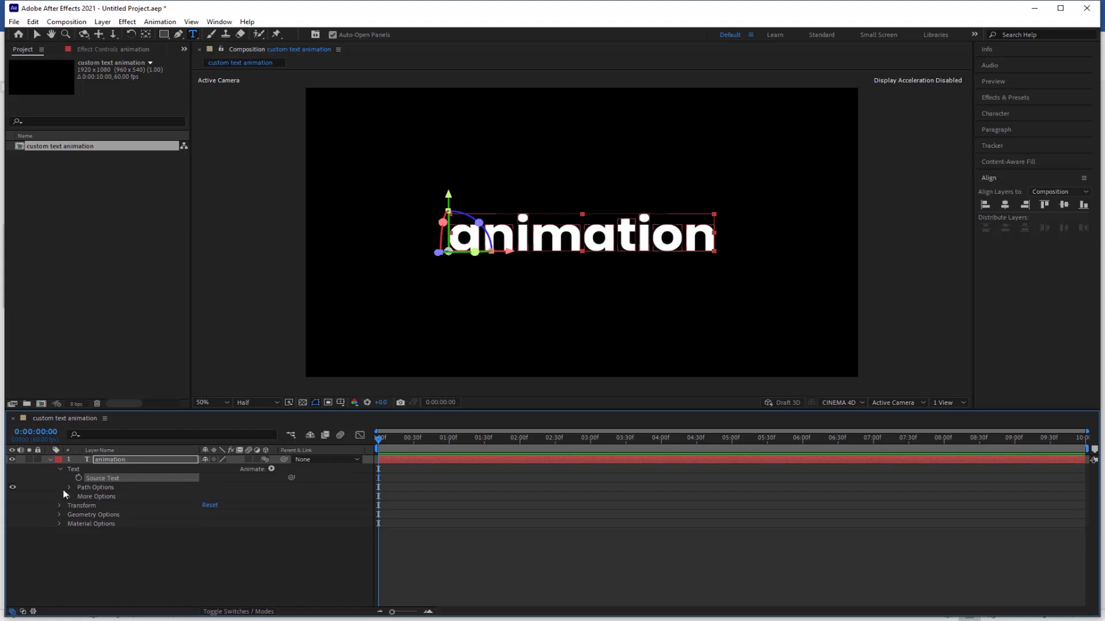
pyautogui.click(271, 469)
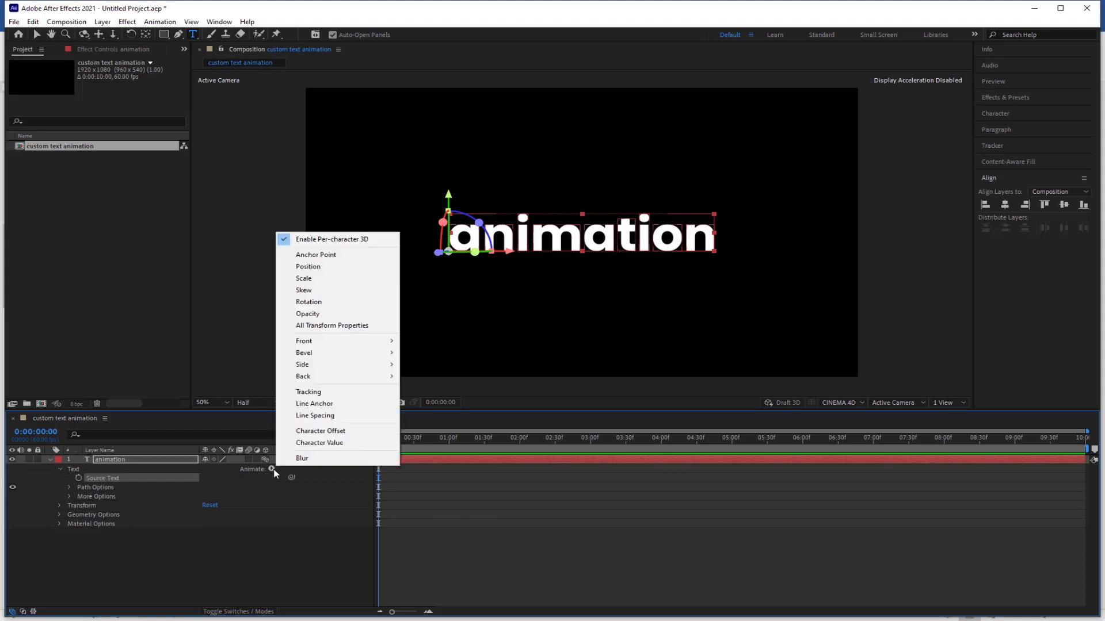
pyautogui.click(322, 267)
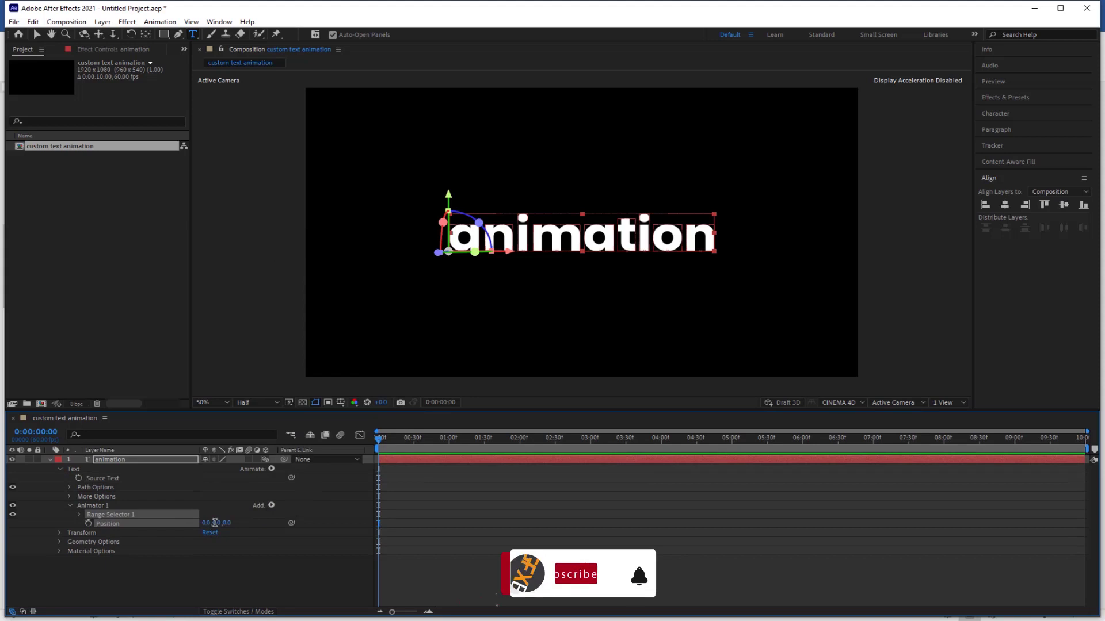
pyautogui.click(217, 523)
pyautogui.write('19')
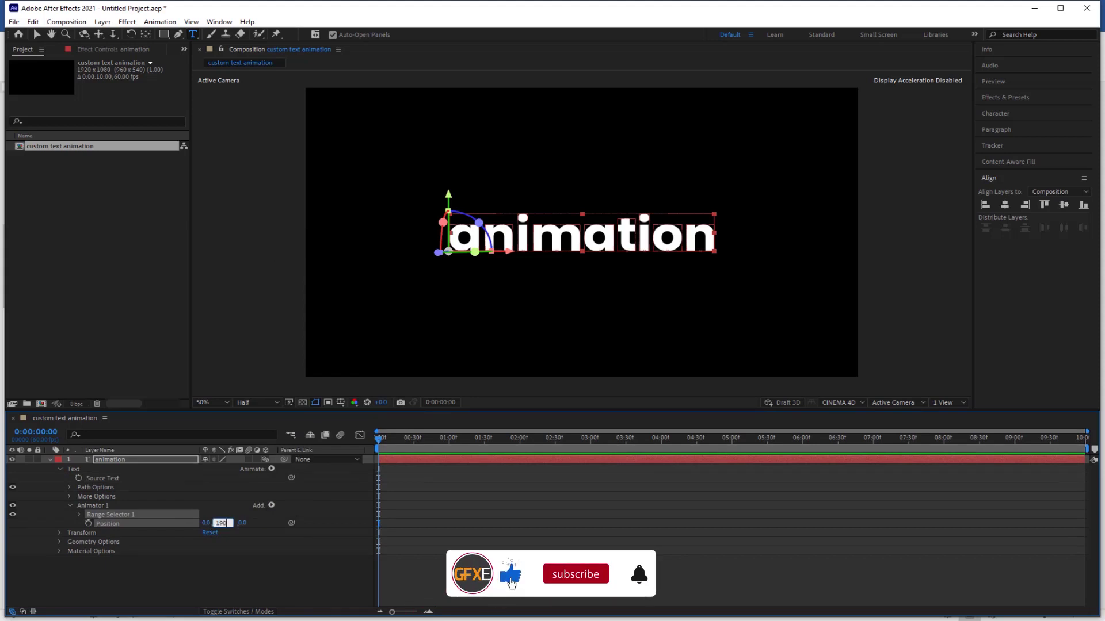
pyautogui.write('0')
pyautogui.press('Return')
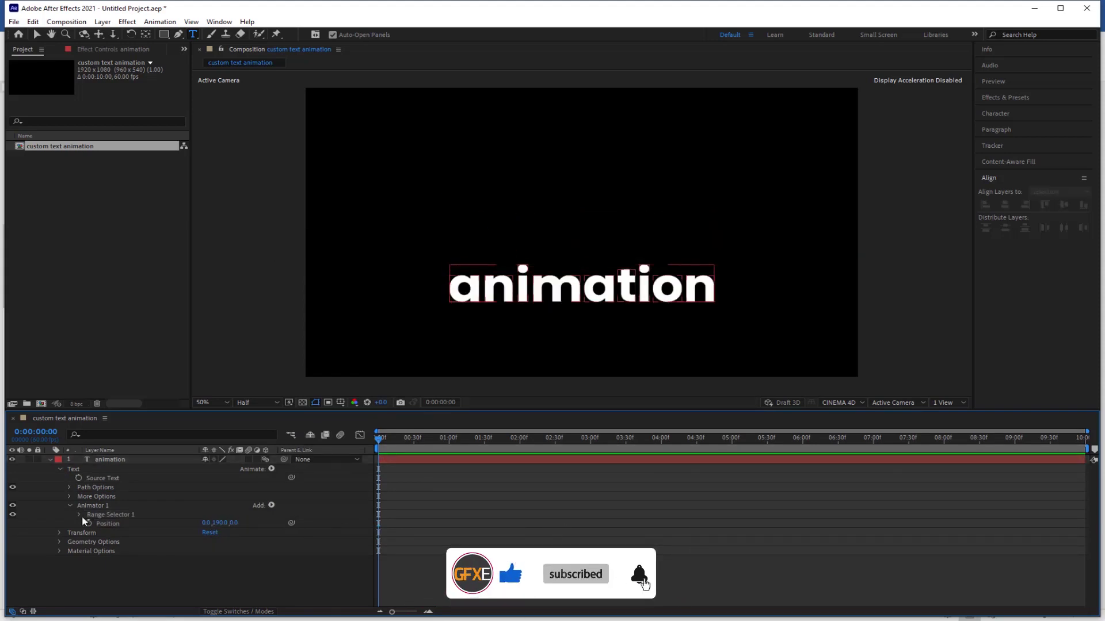
# - Set Range Selector 1 Offset to -100%
pyautogui.click(80, 515)
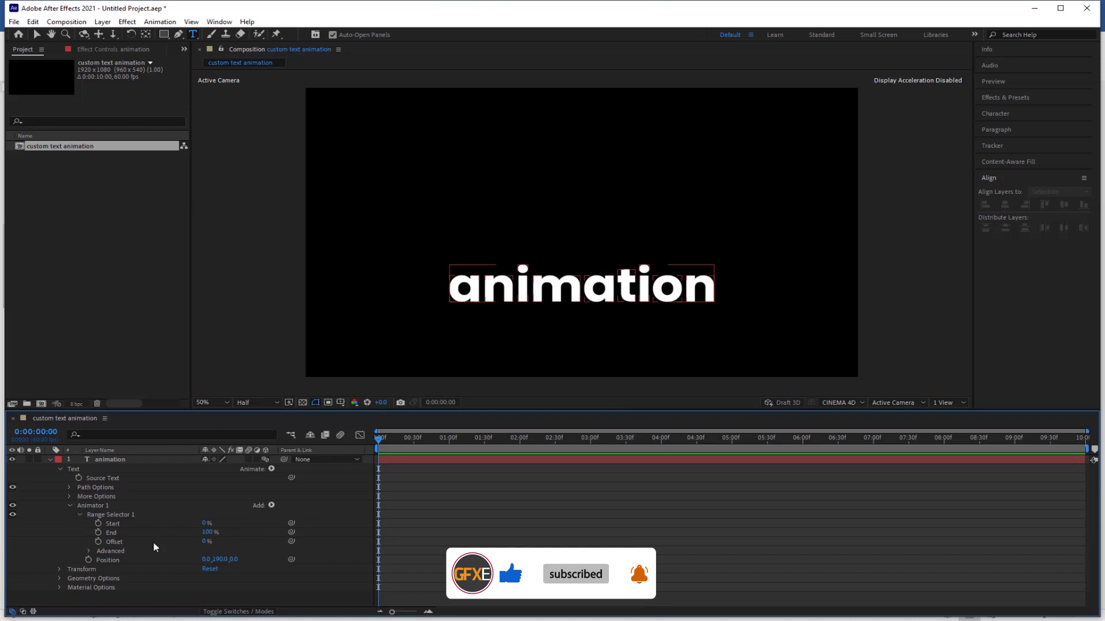
pyautogui.click(204, 542)
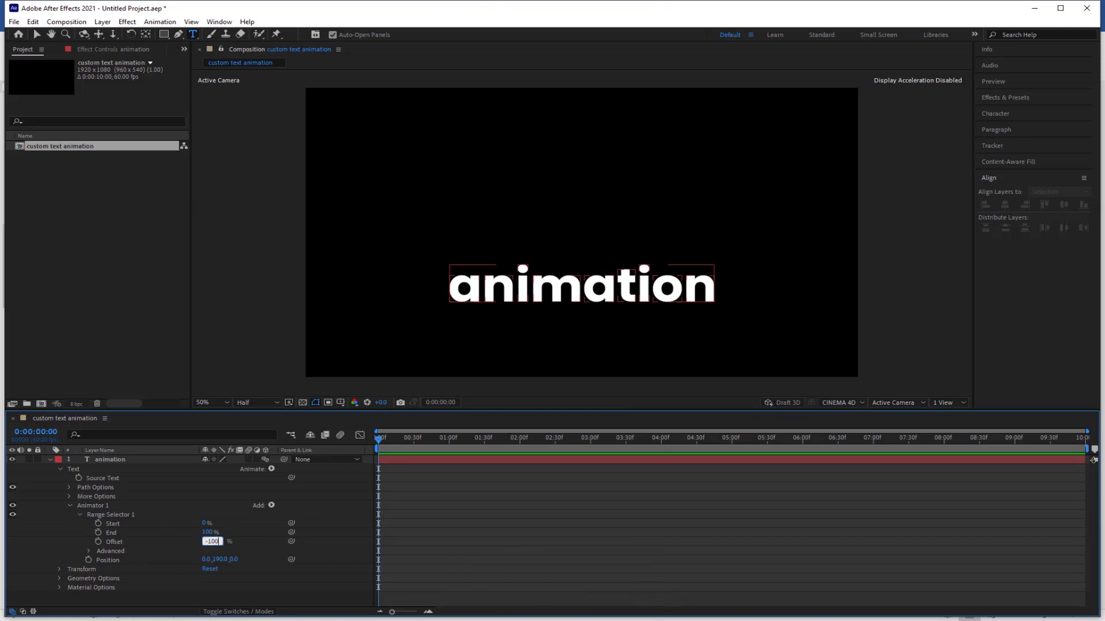
pyautogui.write('-100')
pyautogui.press('Return')
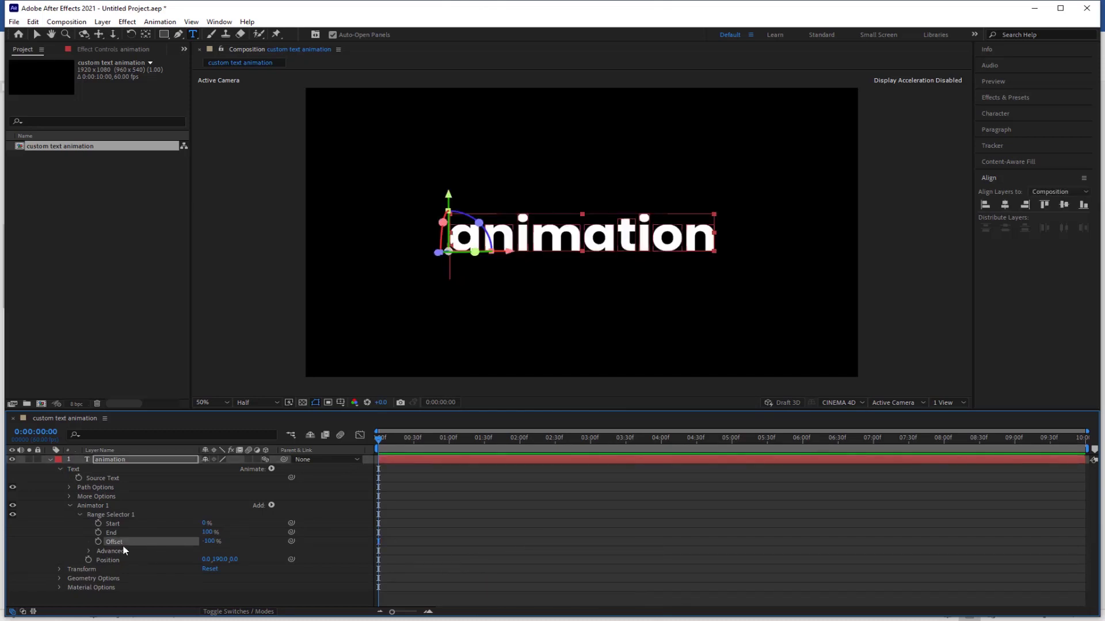
# - Keyframe the range Offset from -100% to 100% over about a second
pyautogui.click(99, 541)
pyautogui.moveTo(410, 443); pyautogui.dragTo(426, 448)
pyautogui.click(212, 542)
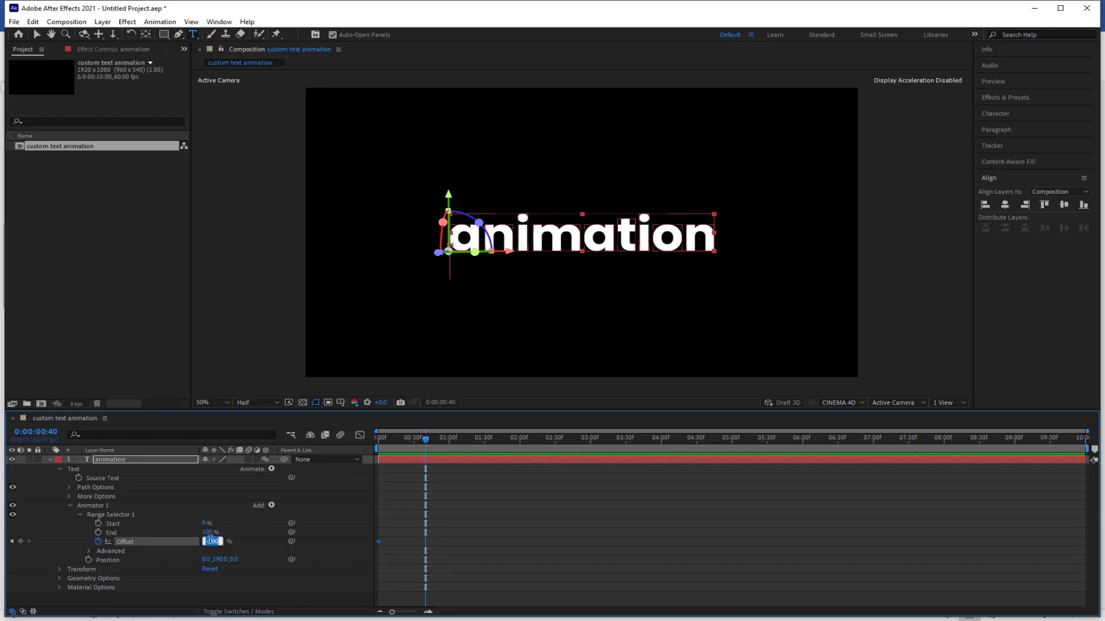
pyautogui.write('100')
pyautogui.press('Return')
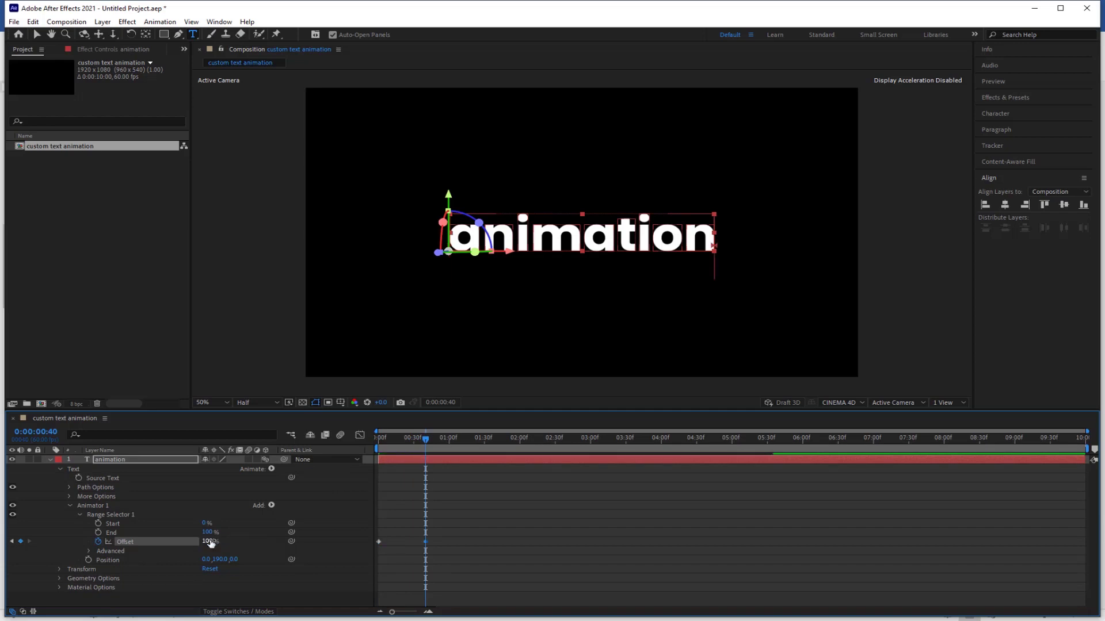
# - Set the range selector Shape to Ramp Up and Ease High to -50%
pyautogui.click(89, 552)
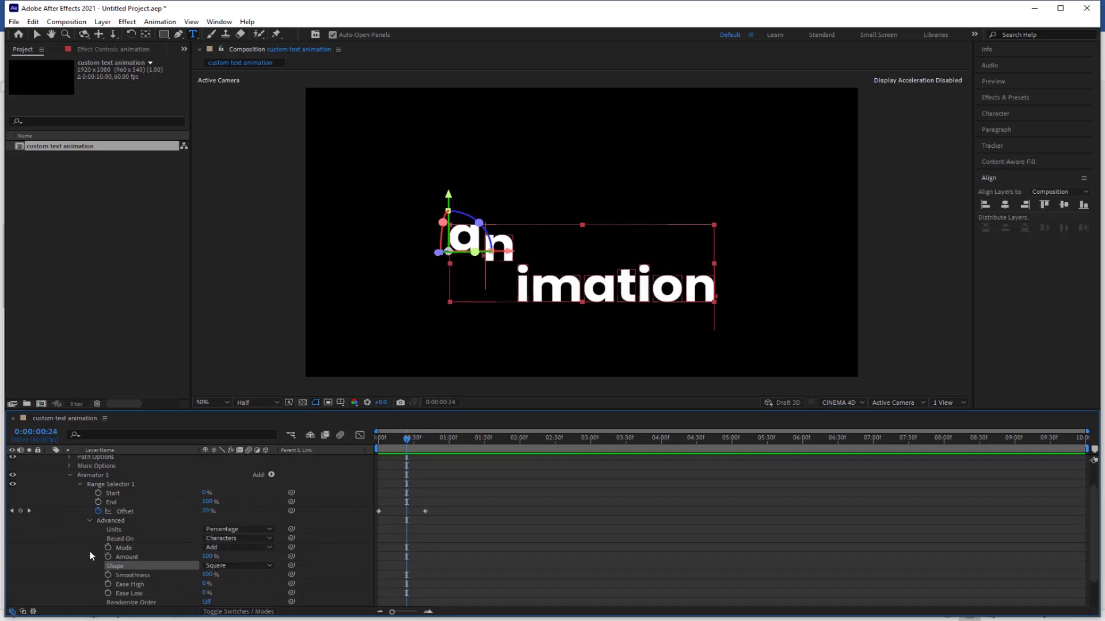
pyautogui.click(268, 566)
pyautogui.click(250, 507)
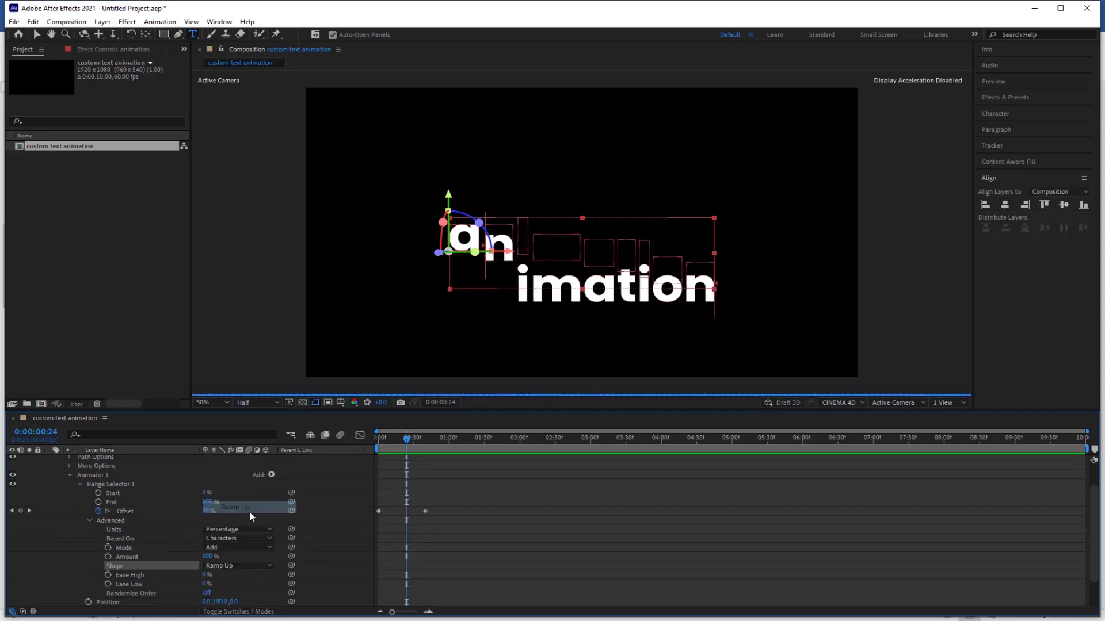
pyautogui.click(204, 575)
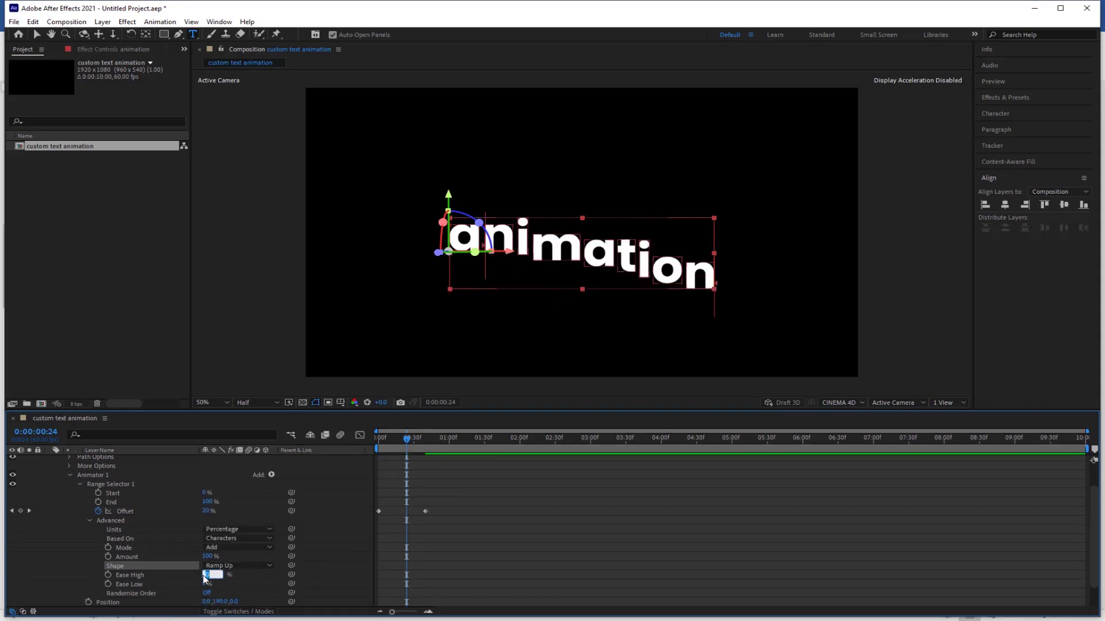
pyautogui.write('50')
pyautogui.press('Return')
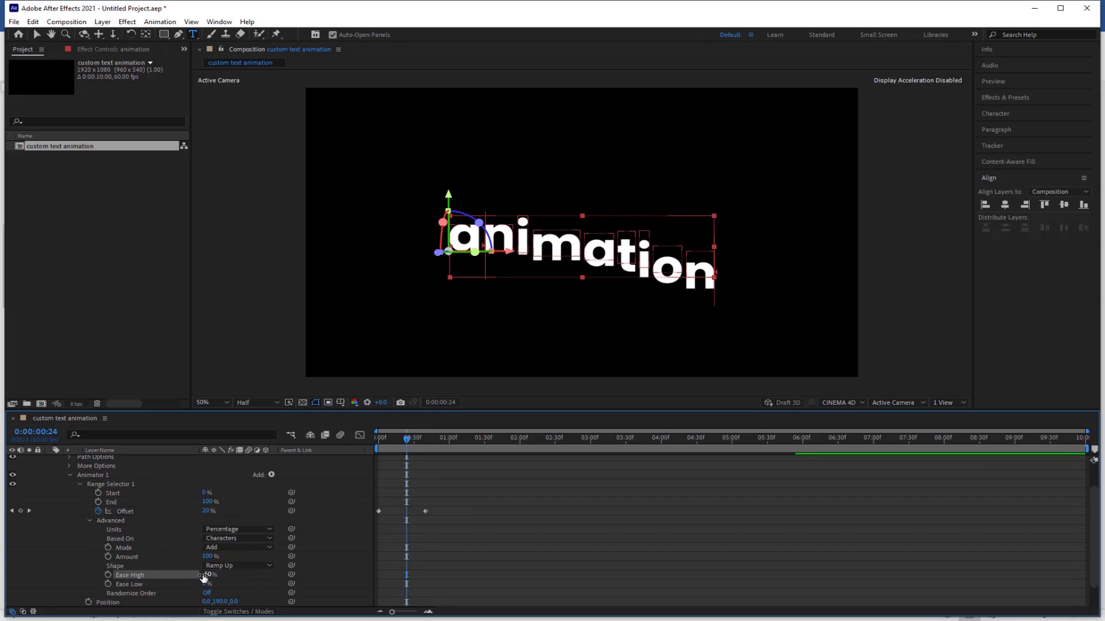
# - Preview the per-character text reveal animation
pyautogui.scroll(-1, 128, 572)
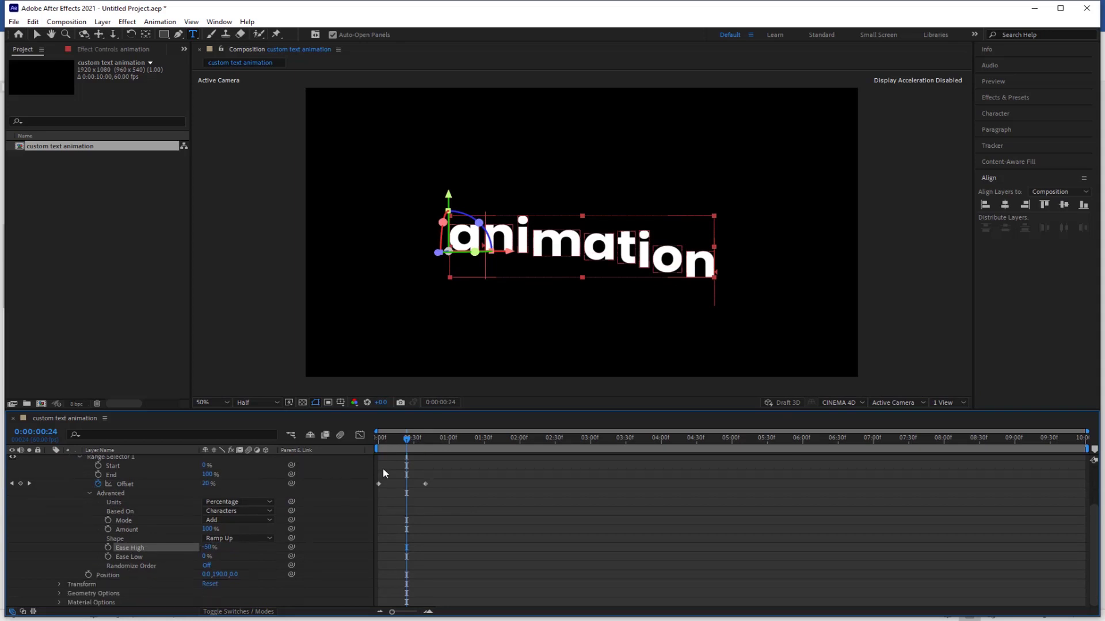
pyautogui.press('space')
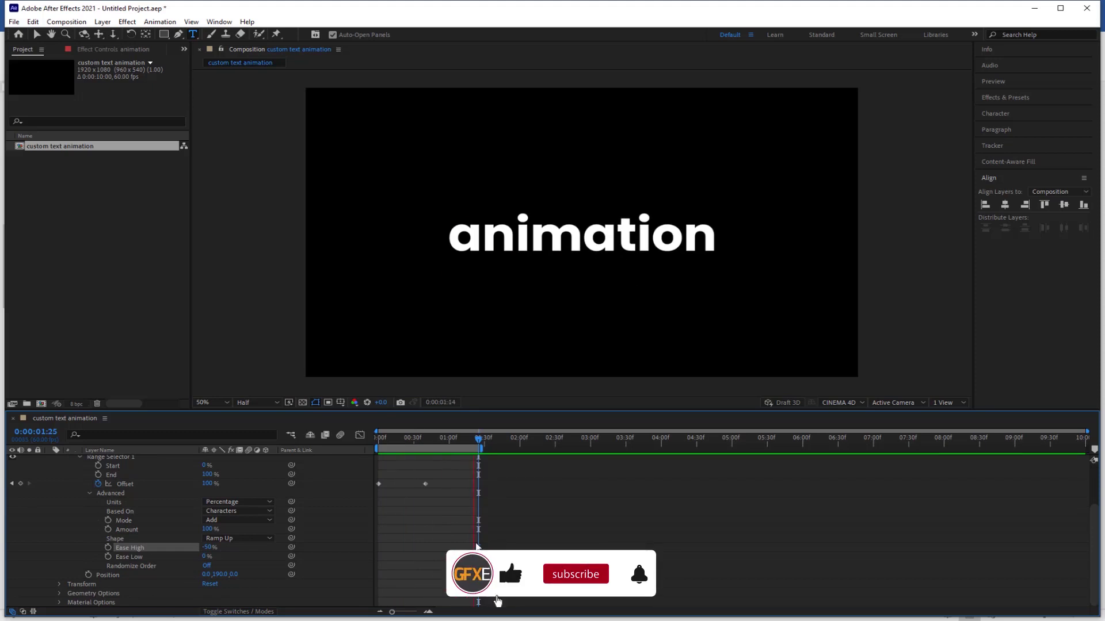
pyautogui.press('space')
pyautogui.scroll(2, 275, 479)
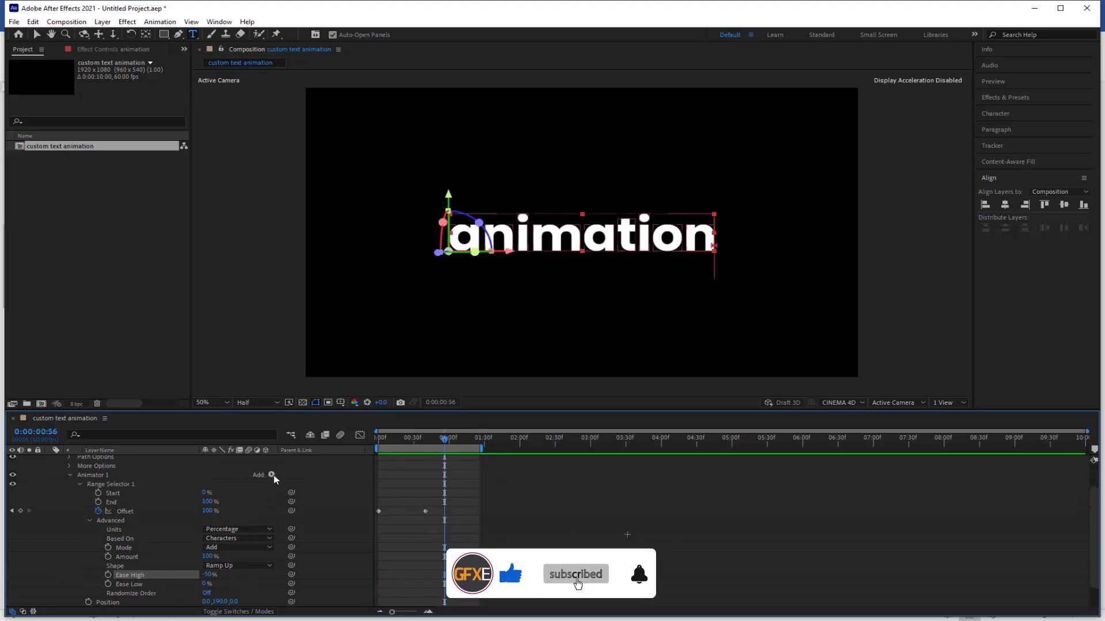
# - Add Scale and Rotation properties to Animator 1
pyautogui.click(271, 475)
pyautogui.moveTo(299, 480)
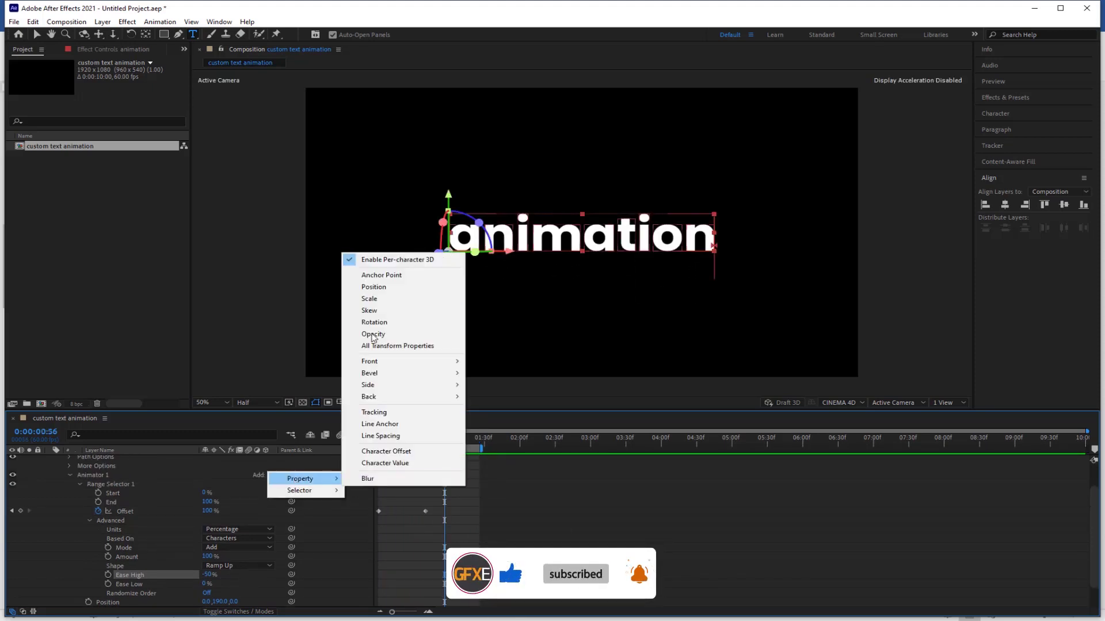
pyautogui.click(391, 299)
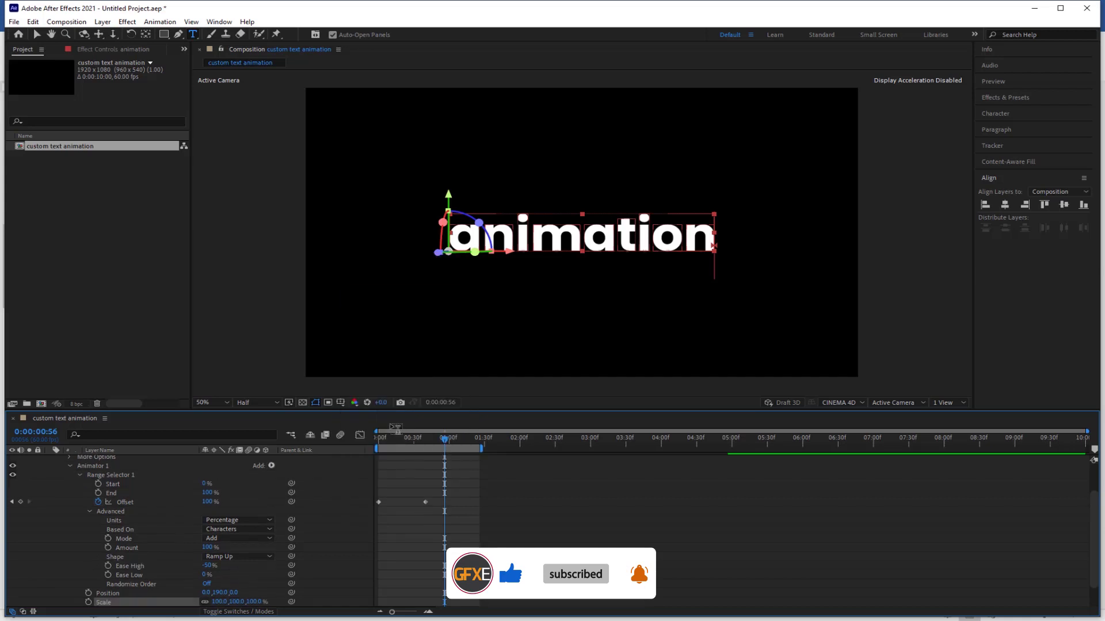
pyautogui.click(272, 467)
pyautogui.moveTo(299, 469)
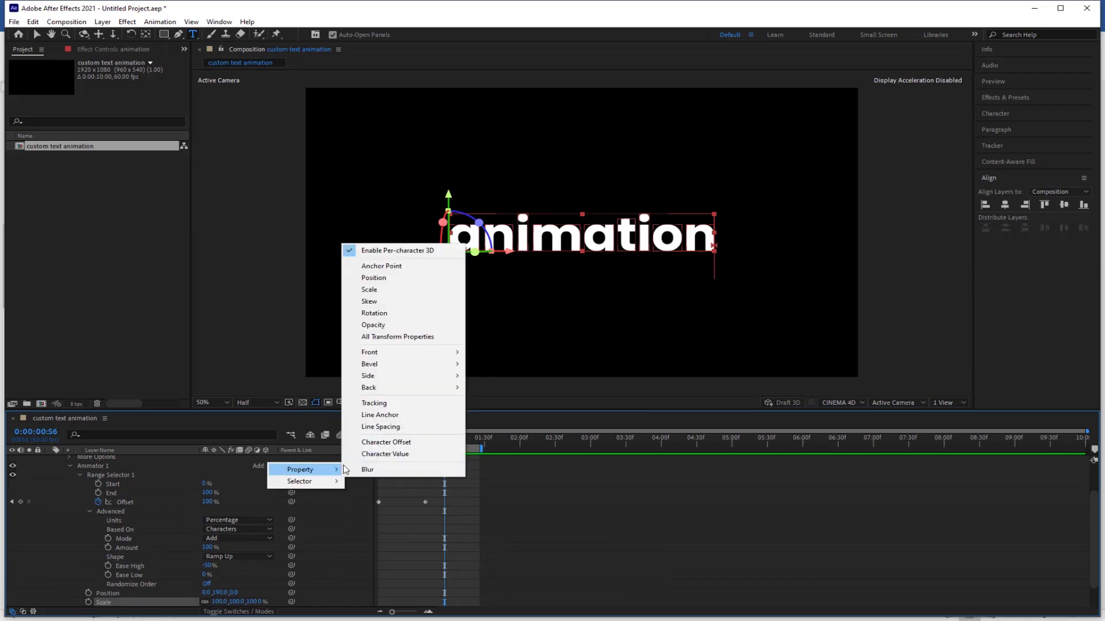
pyautogui.click(379, 314)
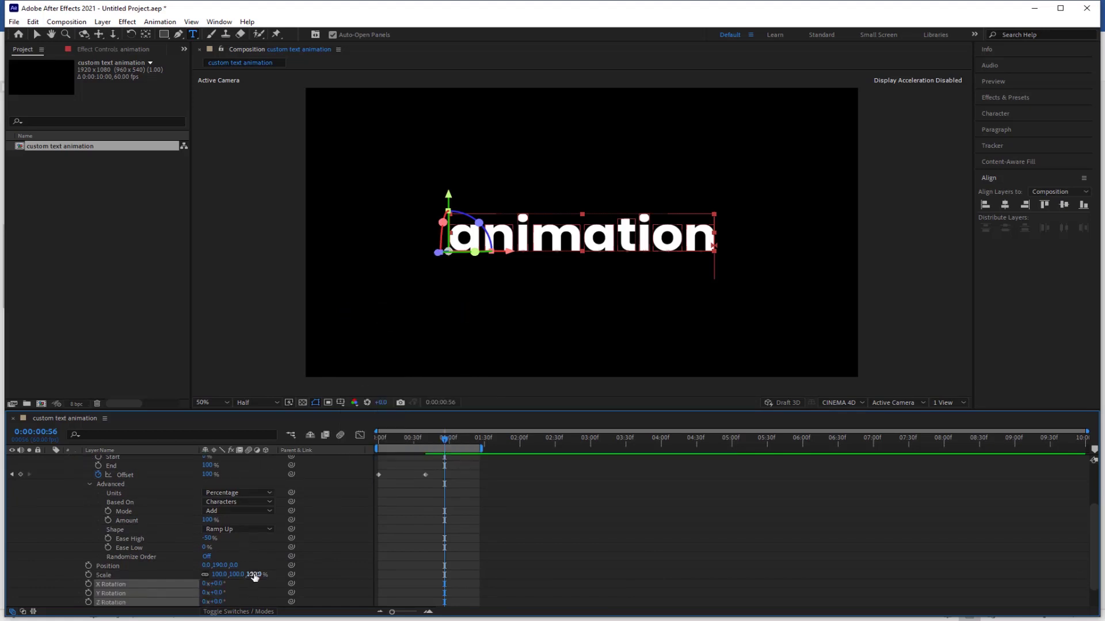
# - Set the animator Scale to 0% and Y Rotation to 140°
pyautogui.click(254, 575)
pyautogui.write('0')
pyautogui.press('Return')
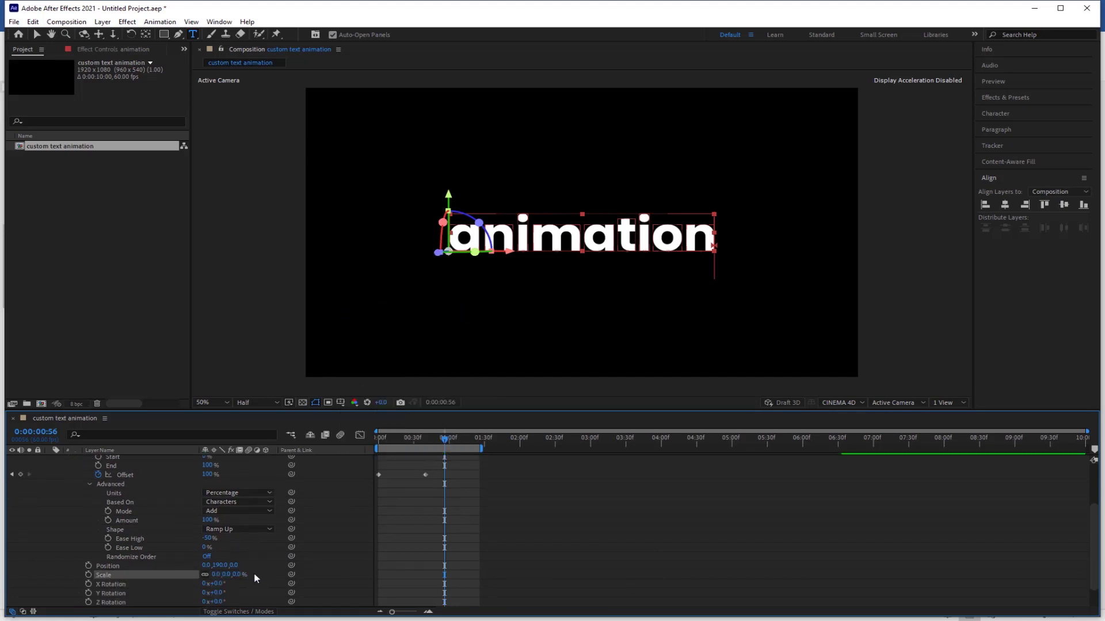
pyautogui.click(218, 594)
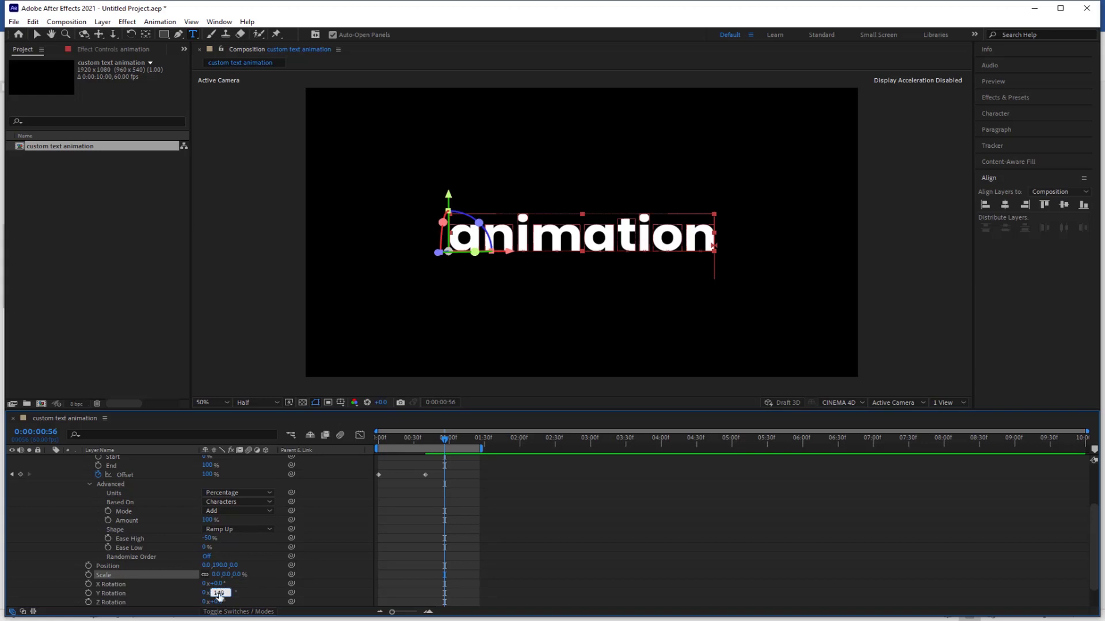
pyautogui.write('180')
pyautogui.press('Return')
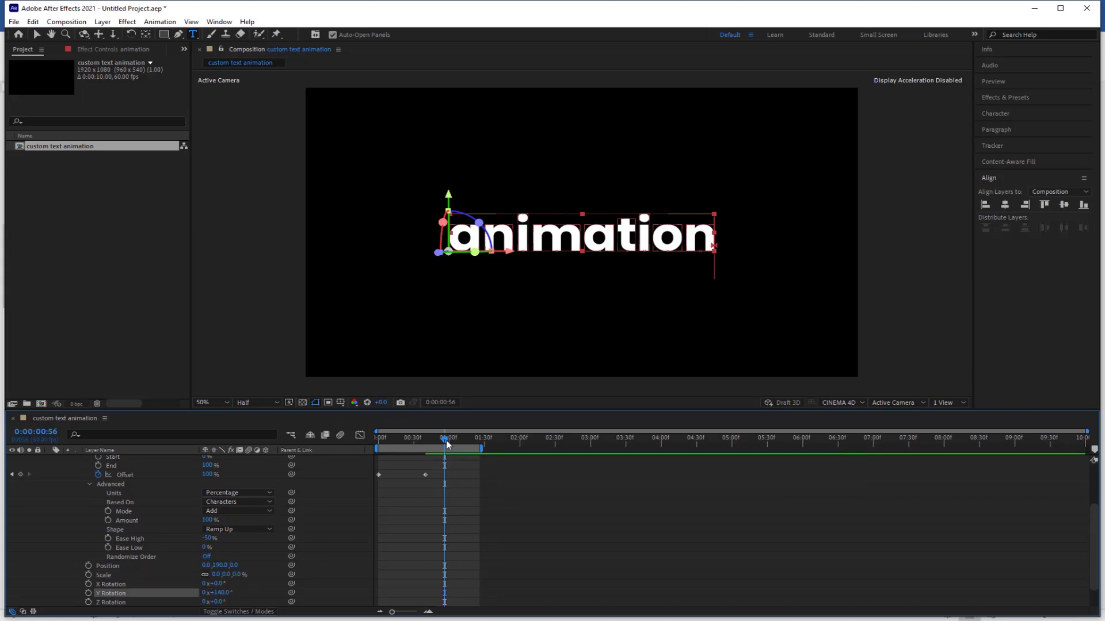
pyautogui.moveTo(409, 439); pyautogui.dragTo(368, 444)
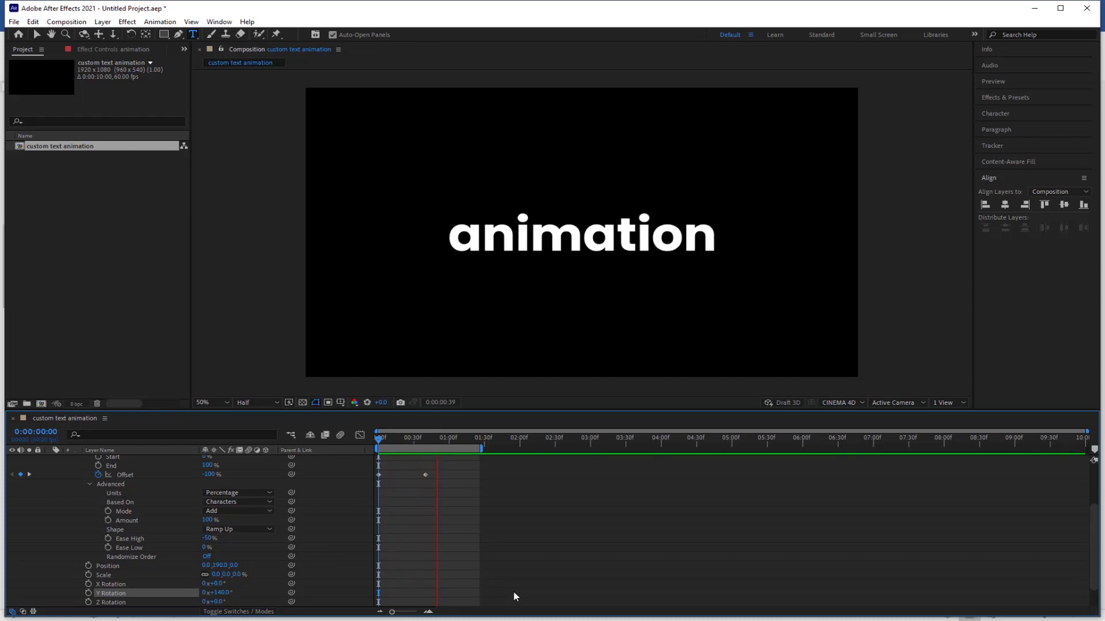
pyautogui.press('space')
pyautogui.scroll(3, 282, 518)
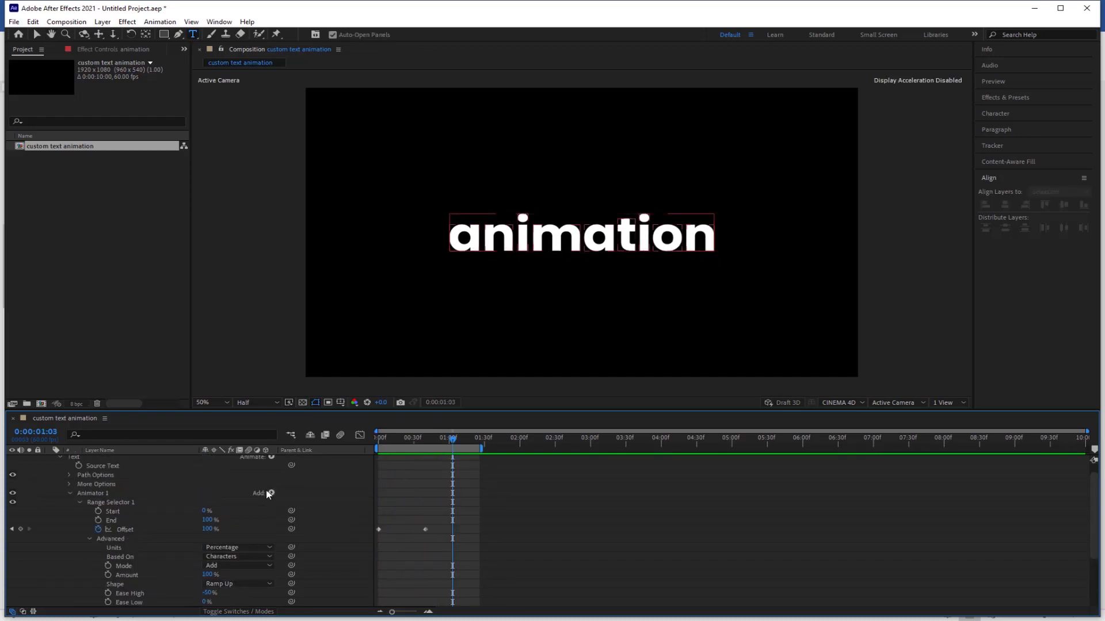
# - Add an Anchor Point property to Animator 1 with Y set to 500
pyautogui.click(273, 494)
pyautogui.moveTo(300, 497)
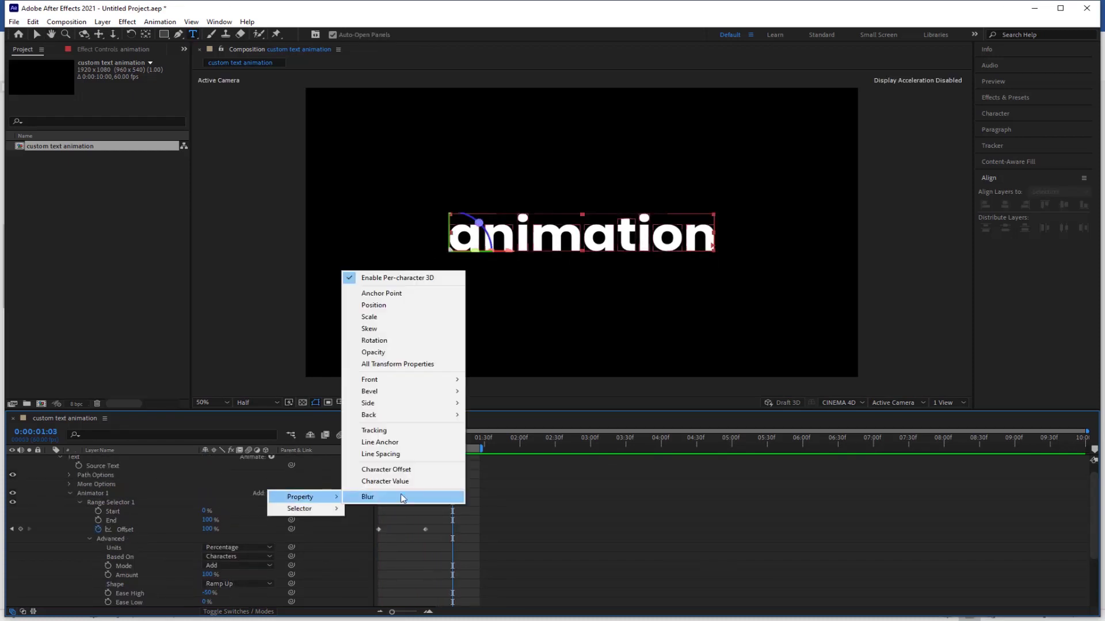
pyautogui.click(403, 294)
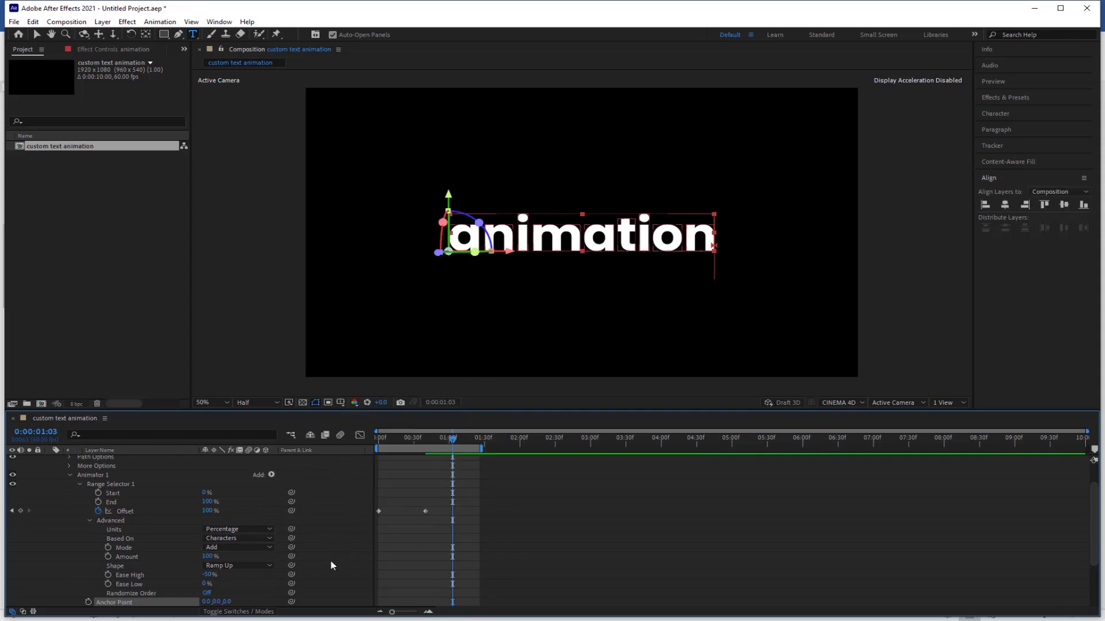
pyautogui.scroll(-3, 332, 567)
pyautogui.scroll(-1, 332, 566)
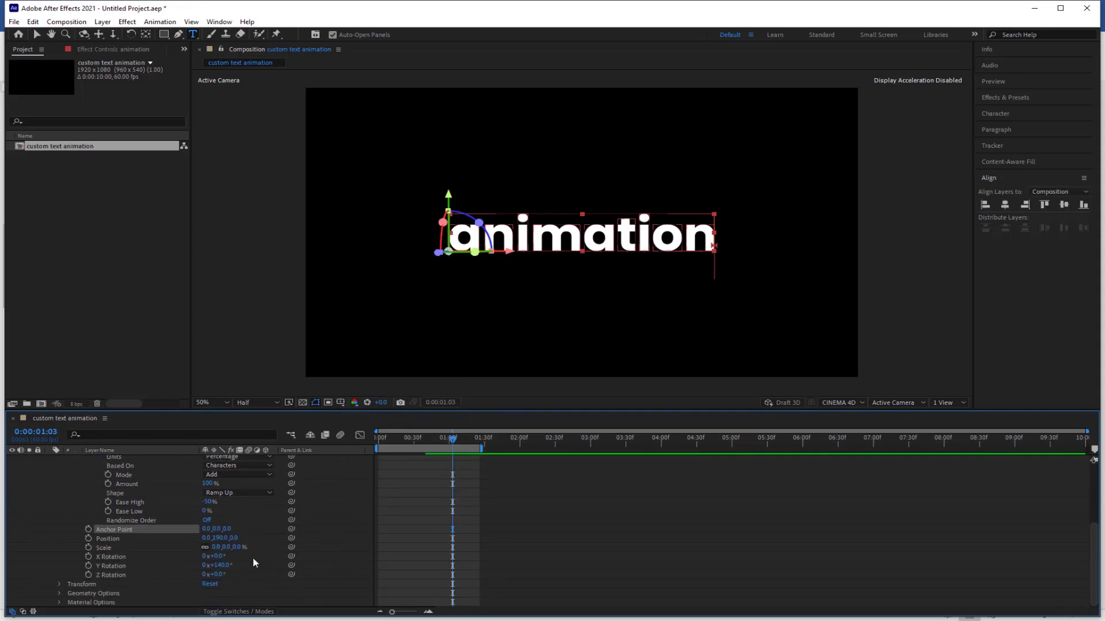
pyautogui.click(217, 529)
pyautogui.press('Return')
# - Reset the animator Position Y and Y Rotation to 0, then preview
pyautogui.moveTo(458, 446); pyautogui.dragTo(401, 438)
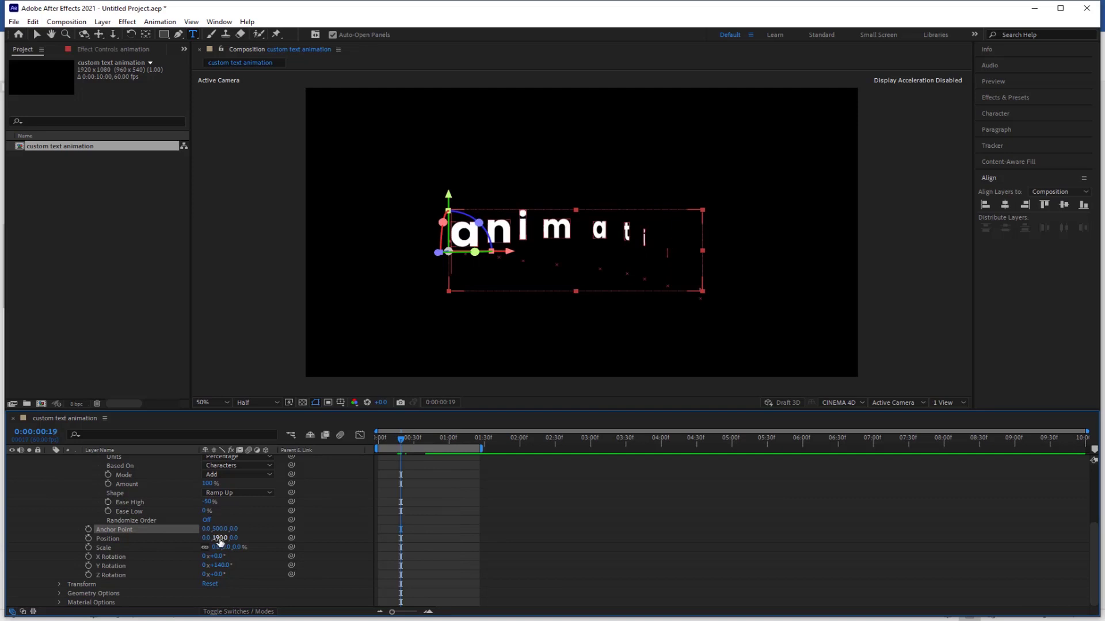
pyautogui.write('0')
pyautogui.press('Return')
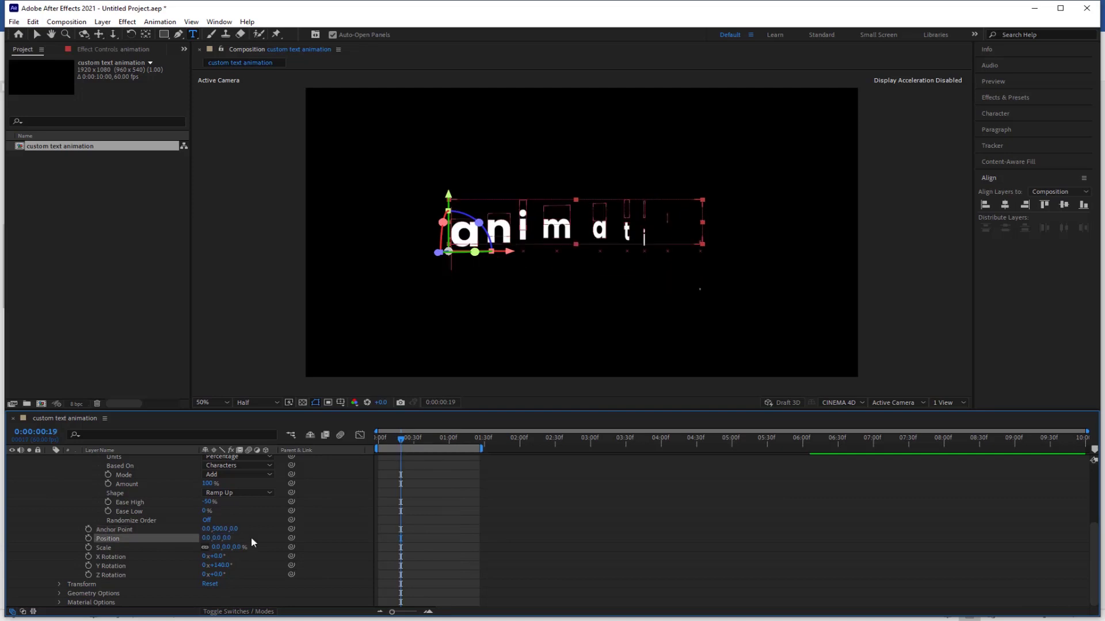
pyautogui.click(218, 566)
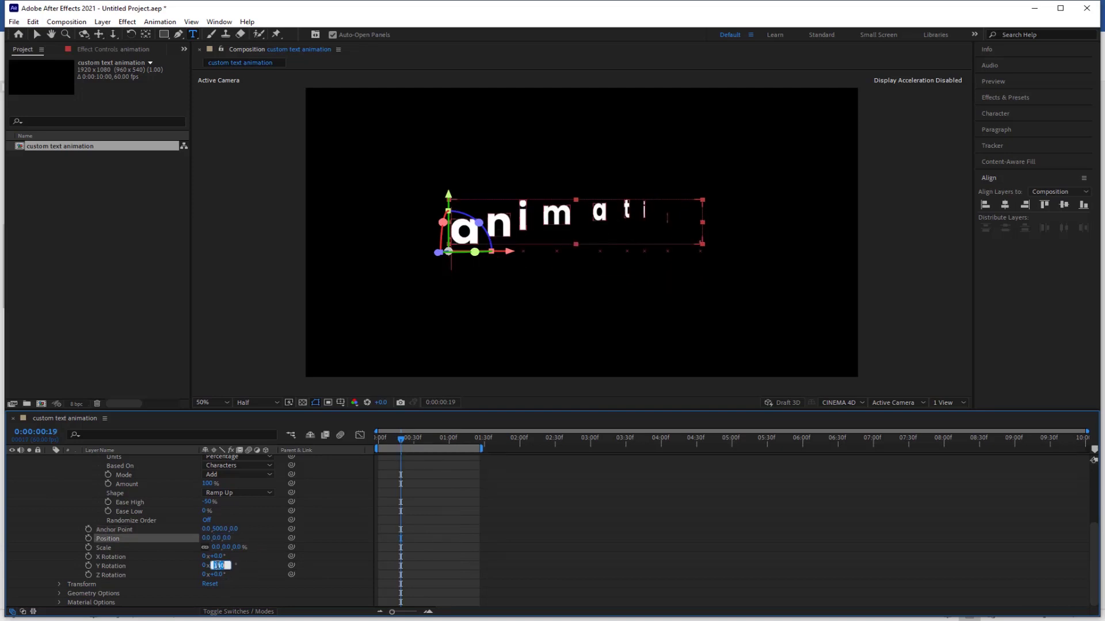
pyautogui.write('0')
pyautogui.press('Return')
pyautogui.press('space')
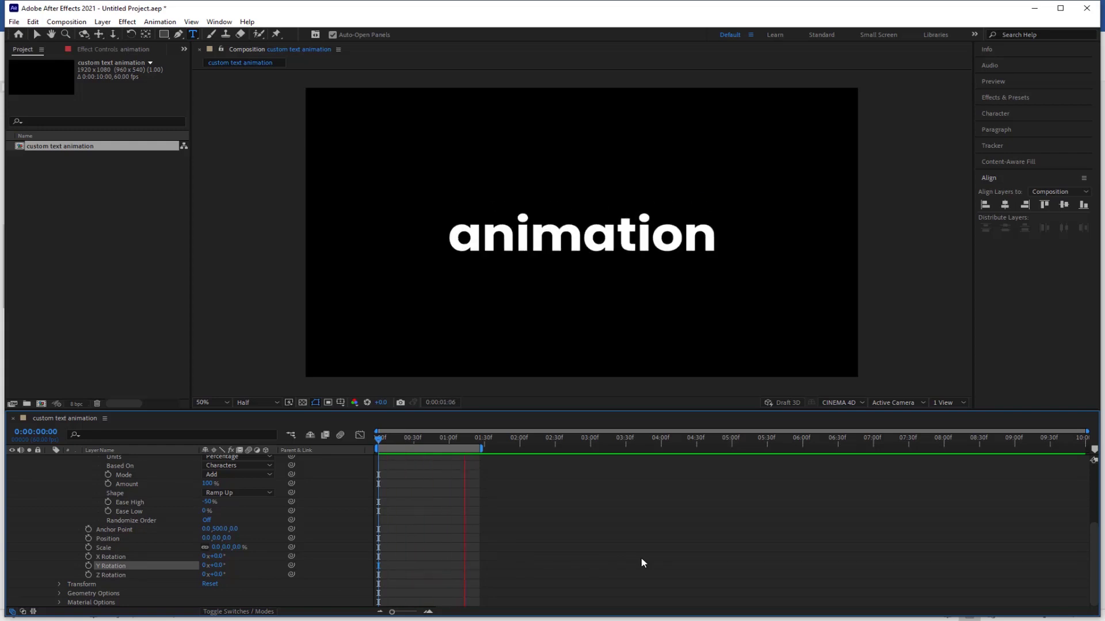
# - Try Z Rotation values of 34° and 103°, then reset Z Rotation to 0°
pyautogui.press('space')
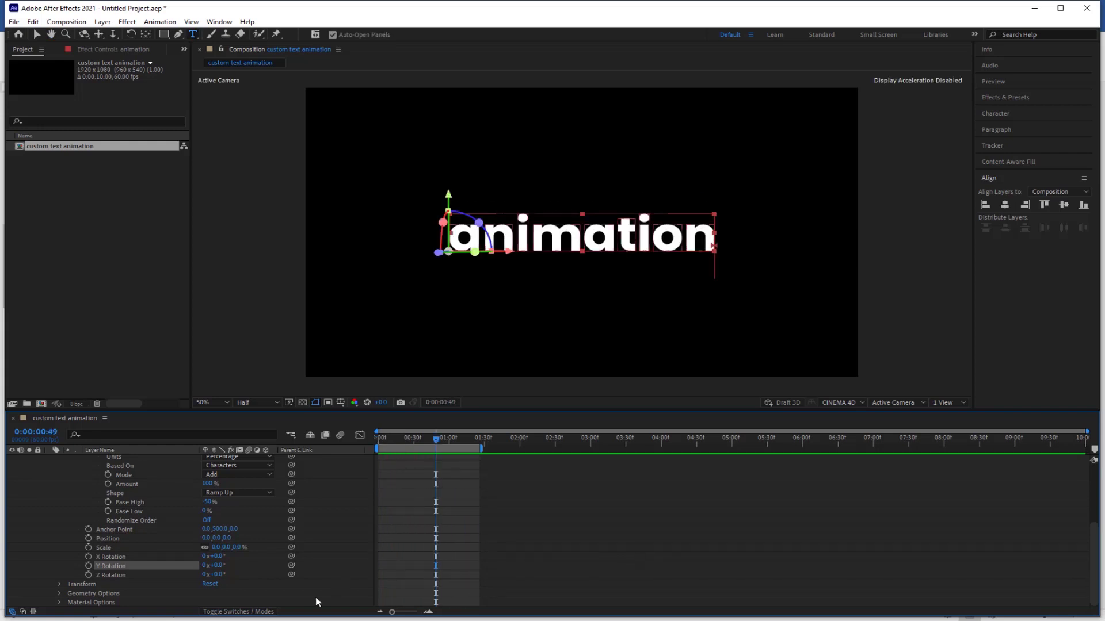
pyautogui.click(219, 574)
pyautogui.write('34')
pyautogui.press('Return')
pyautogui.press('space')
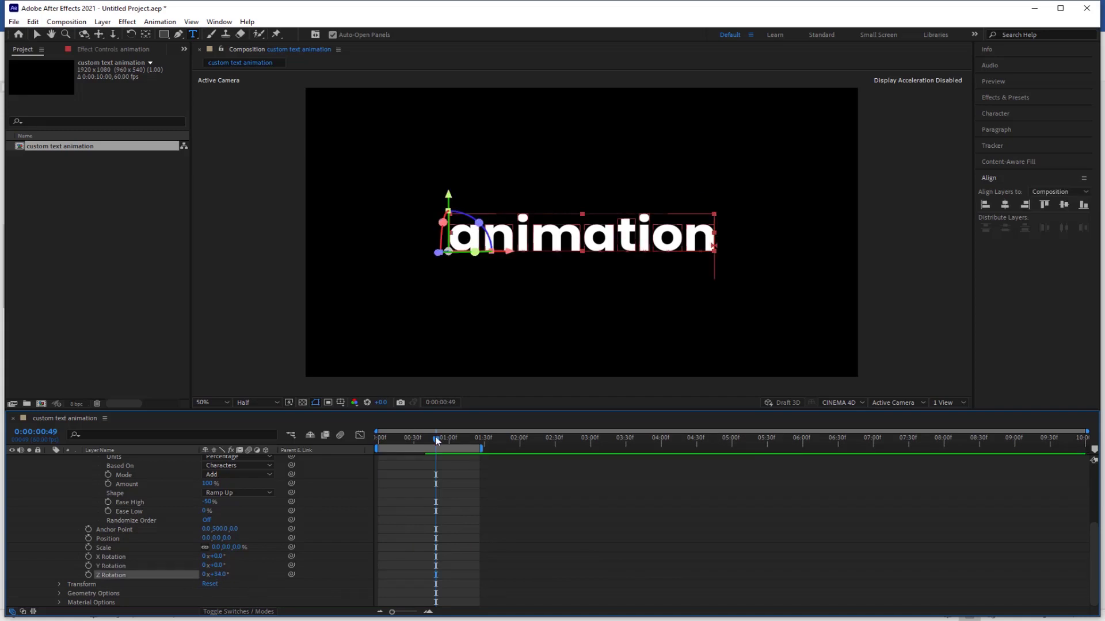
pyautogui.moveTo(217, 578); pyautogui.dragTo(368, 578)
pyautogui.press('space')
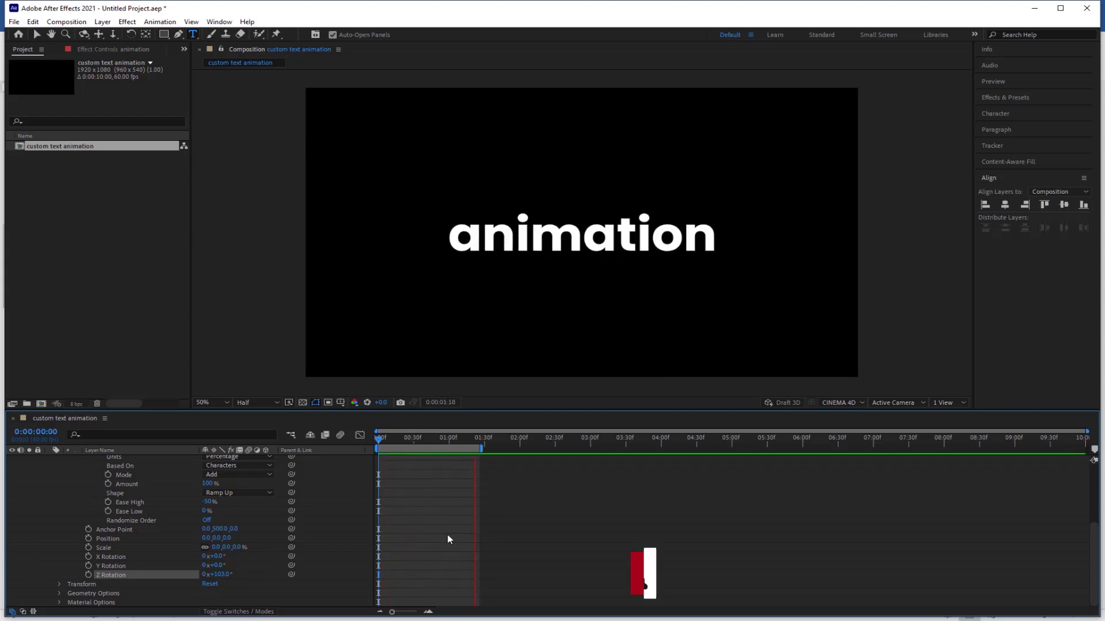
pyautogui.click(220, 574)
pyautogui.write('0')
# - Set the animator X Rotation to 180°, then settle on 75° after previewing
pyautogui.click(218, 556)
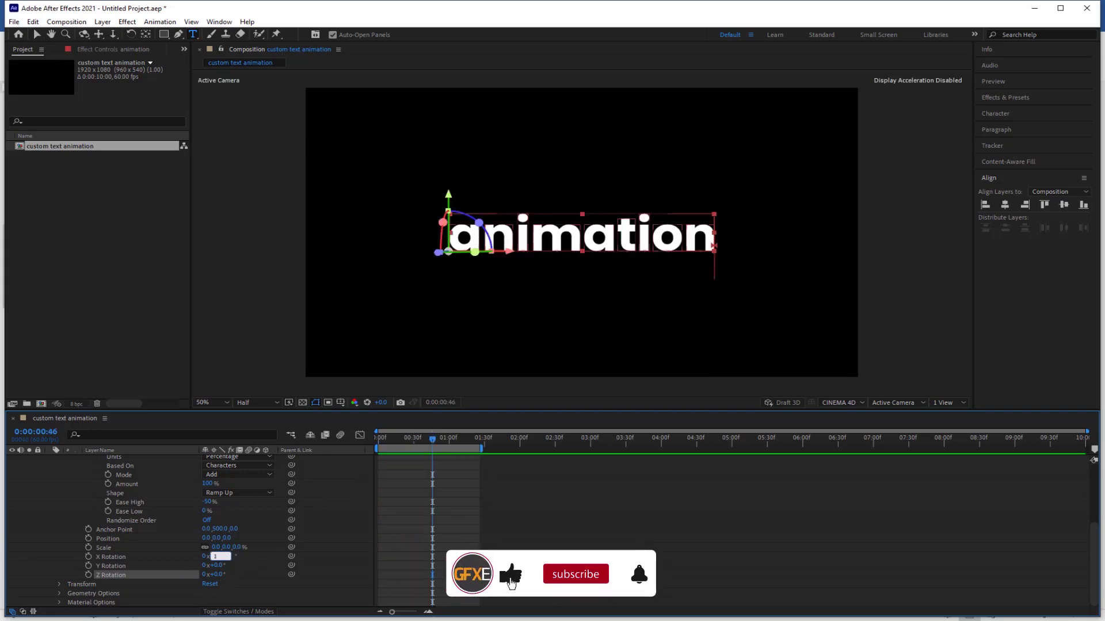
pyautogui.write('180')
pyautogui.press('Return')
pyautogui.press('space')
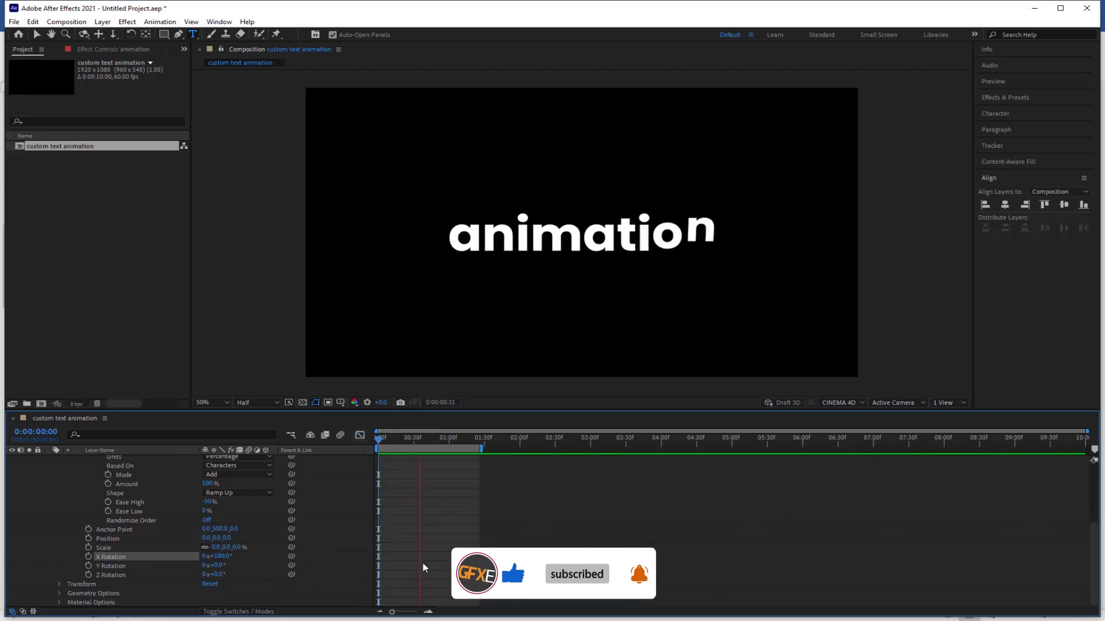
pyautogui.press('space')
pyautogui.click(220, 556)
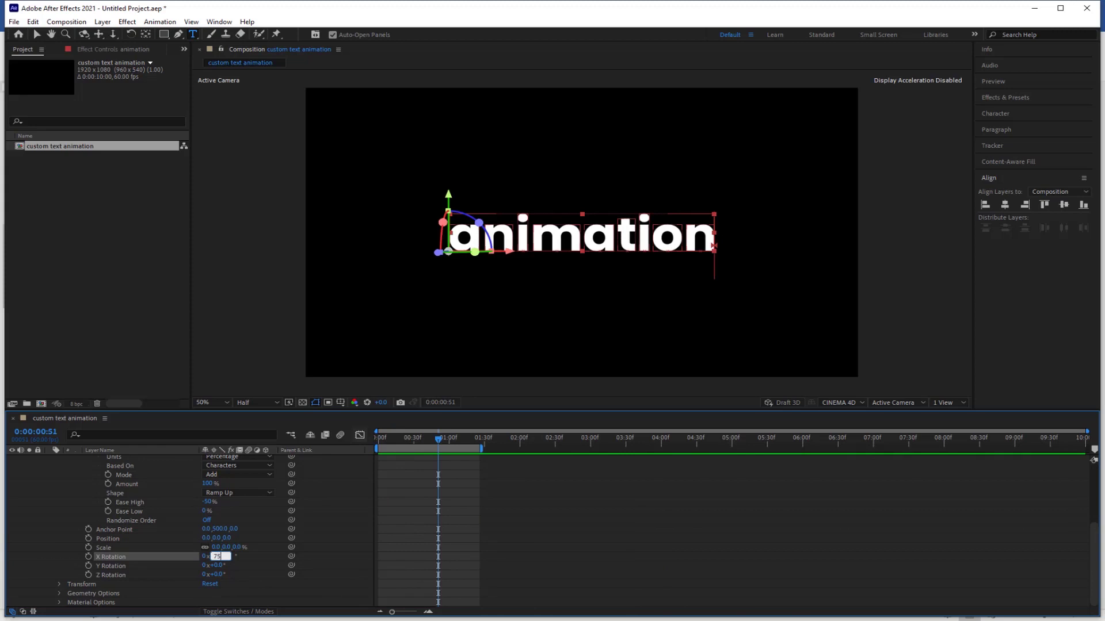
pyautogui.press('Return')
pyautogui.press('space')
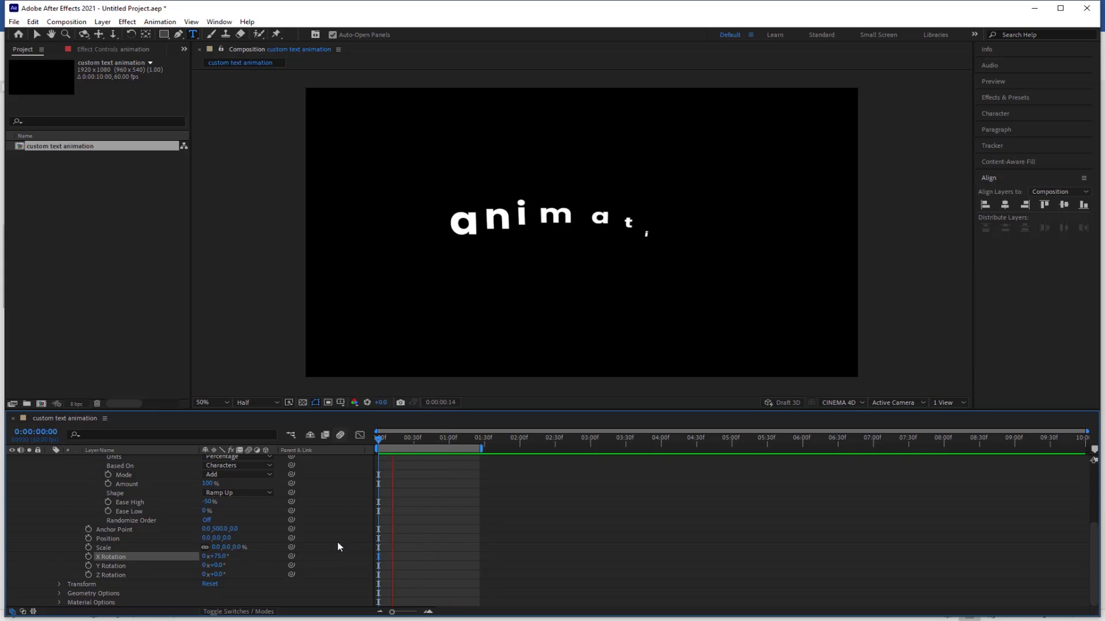
pyautogui.press('space')
# - Set the range selector Ease Low to 50% and preview the animation
pyautogui.click(206, 511)
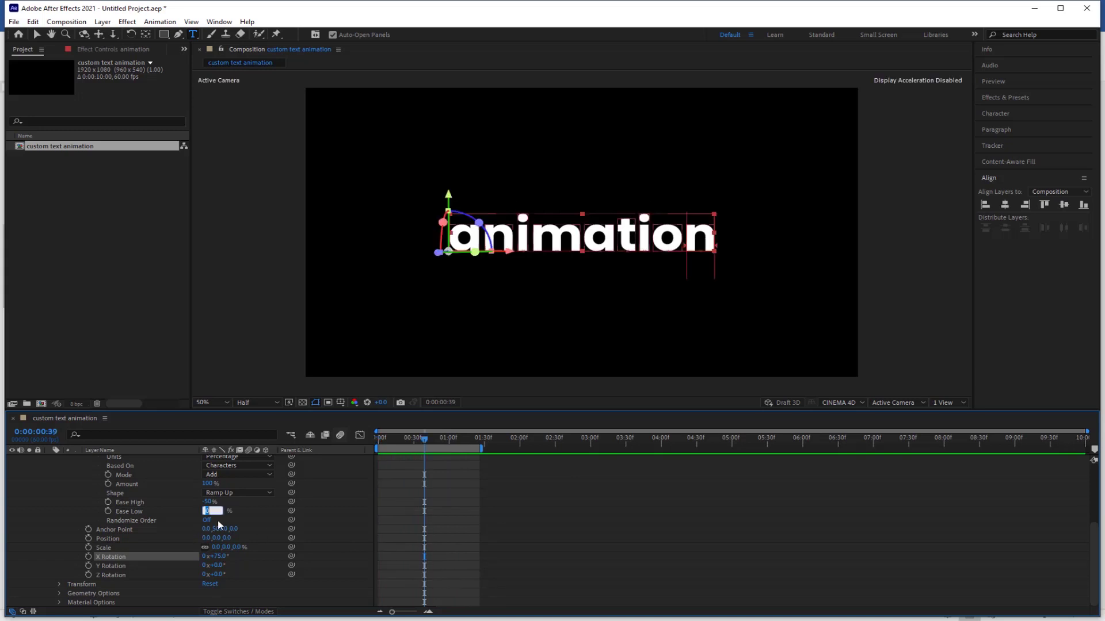
pyautogui.write('50')
pyautogui.press('Return')
pyautogui.press('space')
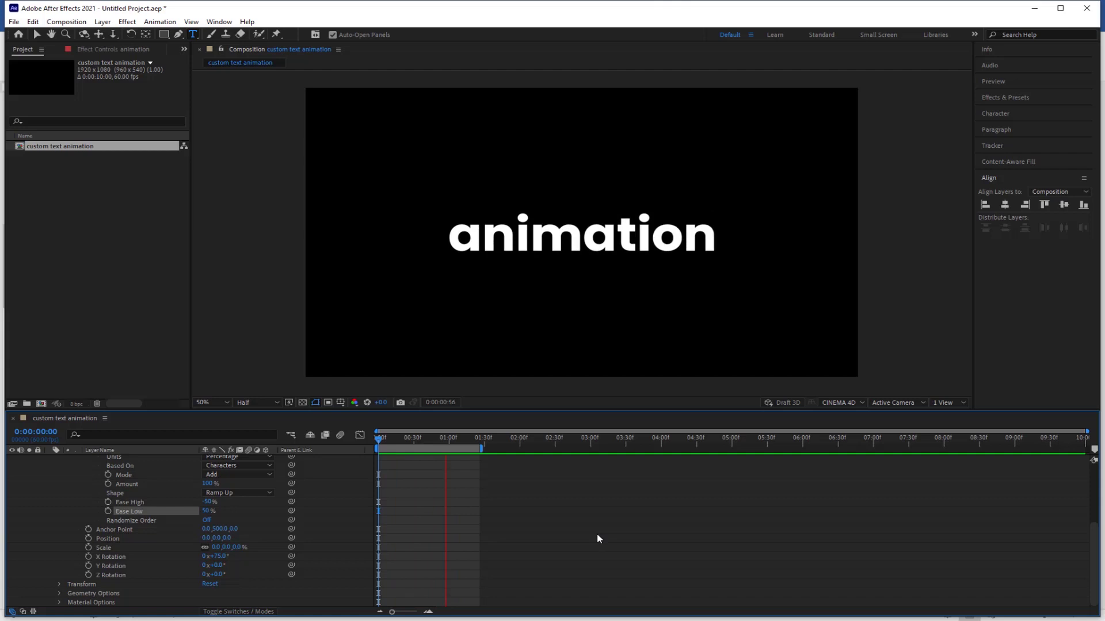
# - Draw a curved pen path sweeping under the text and looping on the right
pyautogui.click(596, 537)
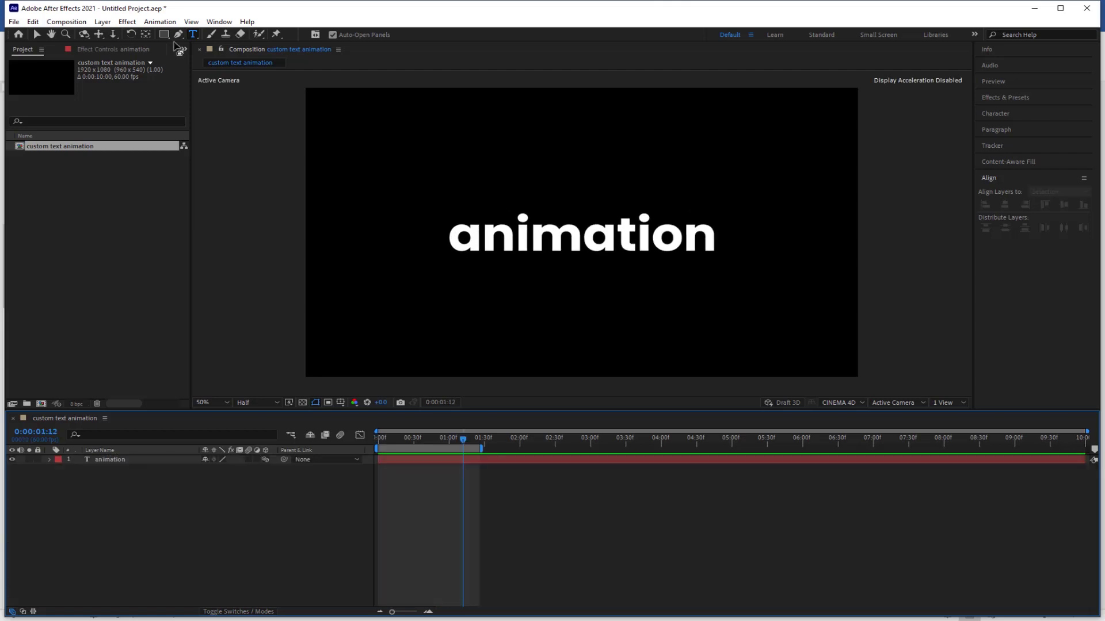
pyautogui.click(179, 35)
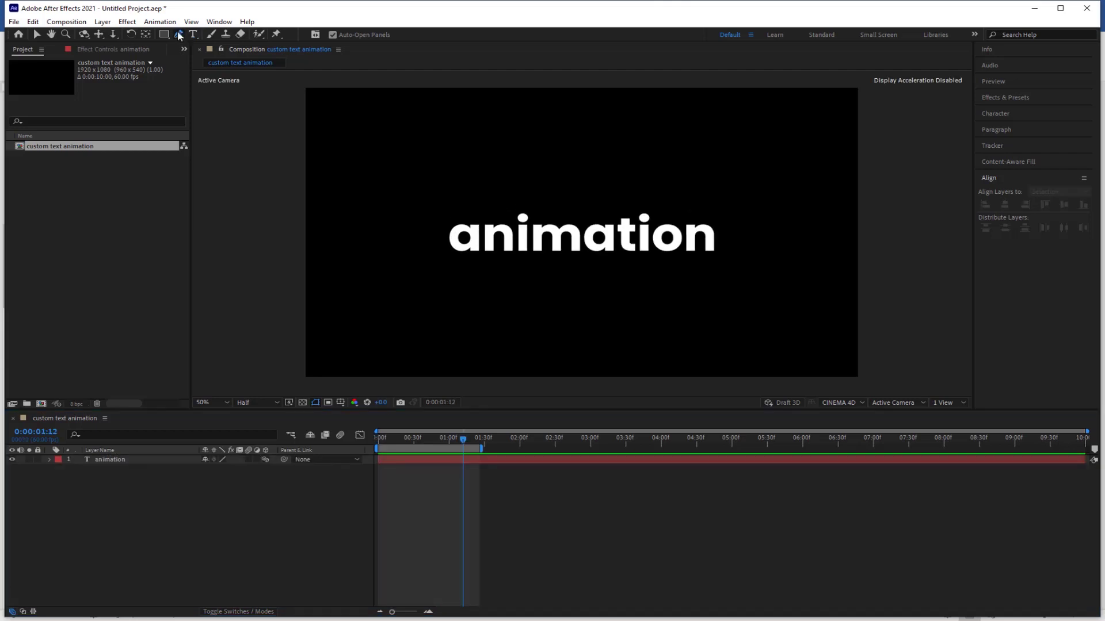
pyautogui.click(416, 239)
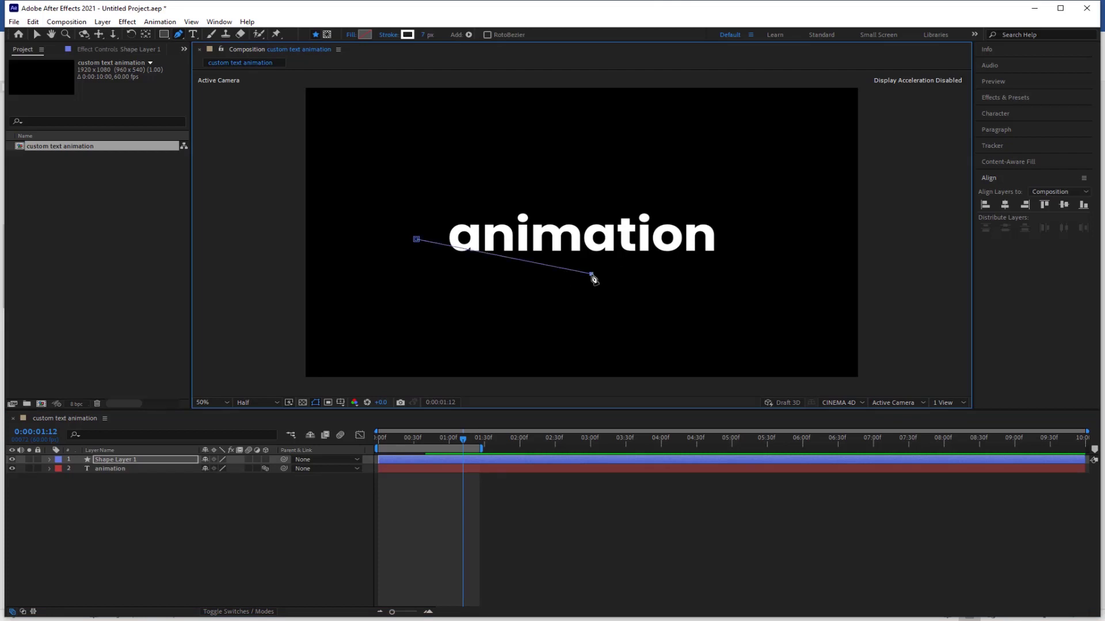
pyautogui.moveTo(595, 280); pyautogui.dragTo(711, 247)
pyautogui.moveTo(820, 251); pyautogui.dragTo(816, 180)
pyautogui.moveTo(700, 145); pyautogui.dragTo(657, 223)
pyautogui.moveTo(674, 258); pyautogui.dragTo(700, 282)
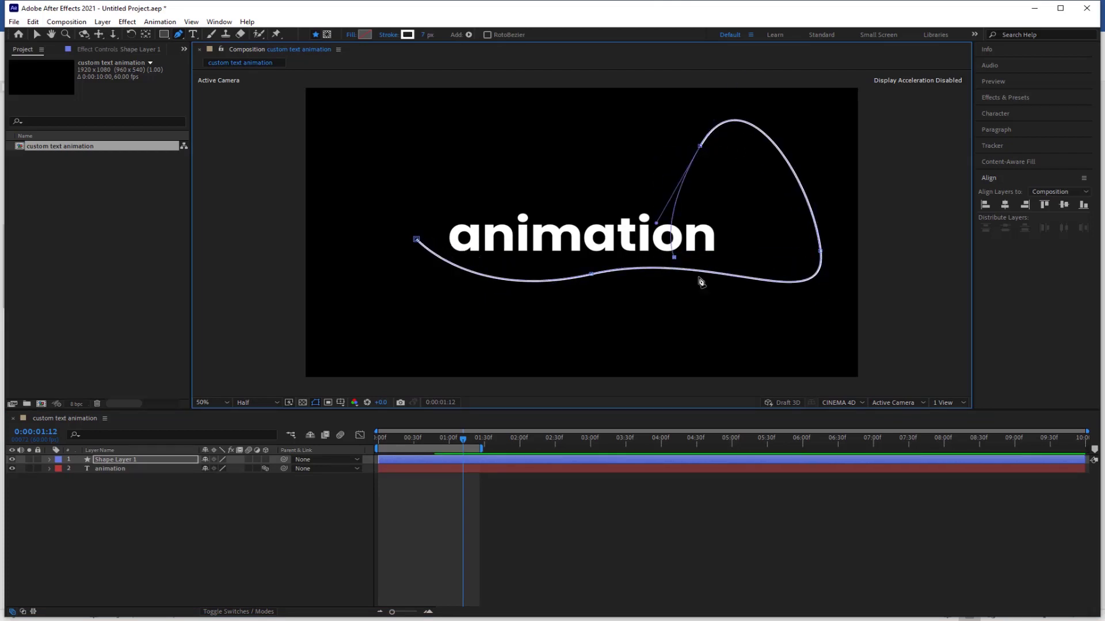
# - Adjust the loop's vertices to round its top, right side and end point
pyautogui.moveTo(700, 146); pyautogui.dragTo(681, 167)
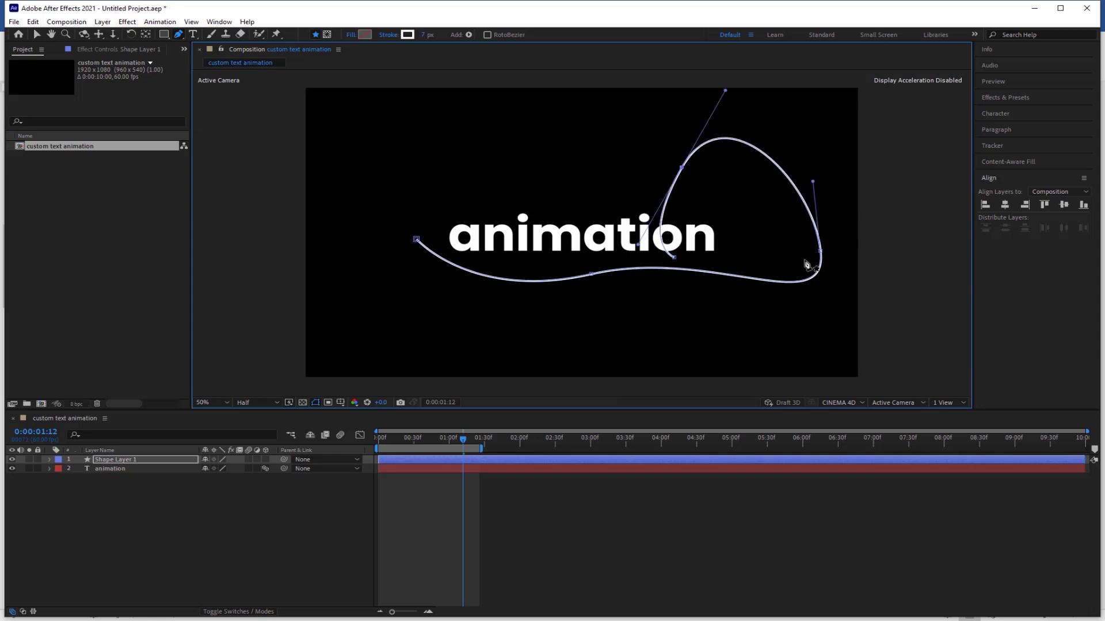
pyautogui.moveTo(806, 264); pyautogui.dragTo(857, 329)
pyautogui.click(669, 261)
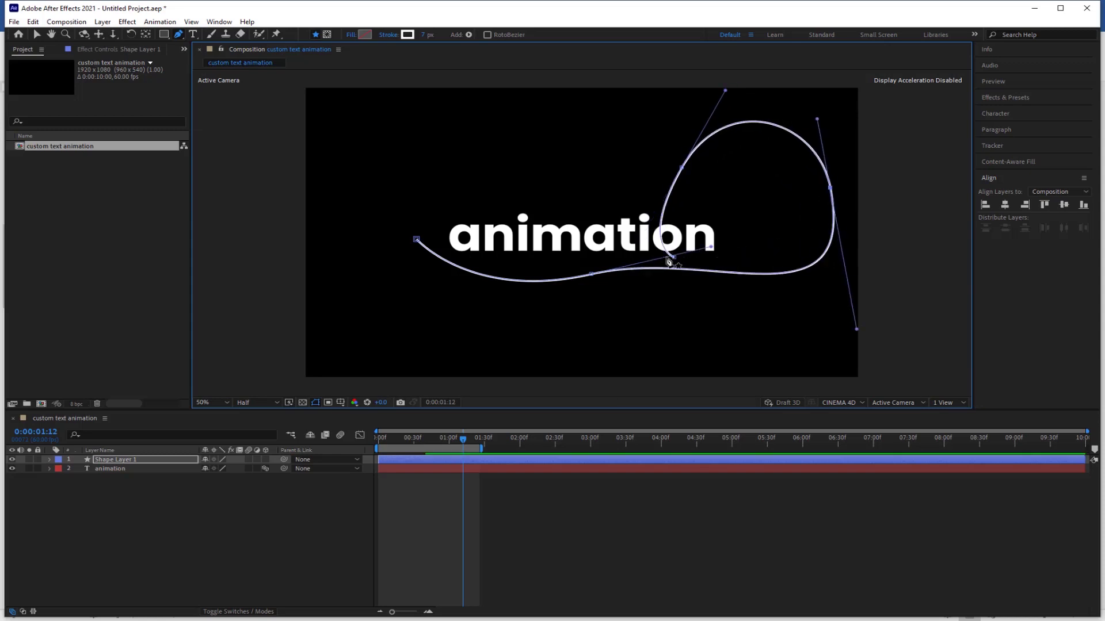
pyautogui.moveTo(669, 261); pyautogui.dragTo(713, 260)
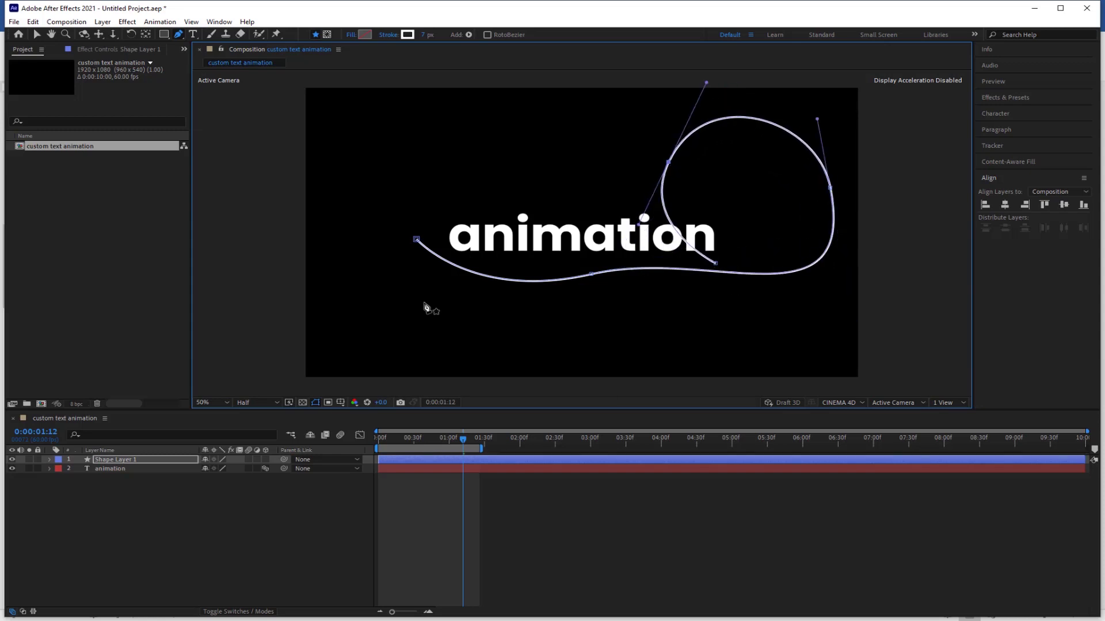
# - Rename Shape Layer 1 to 'line animation'
pyautogui.click(133, 460)
pyautogui.press('Return')
pyautogui.write('lin')
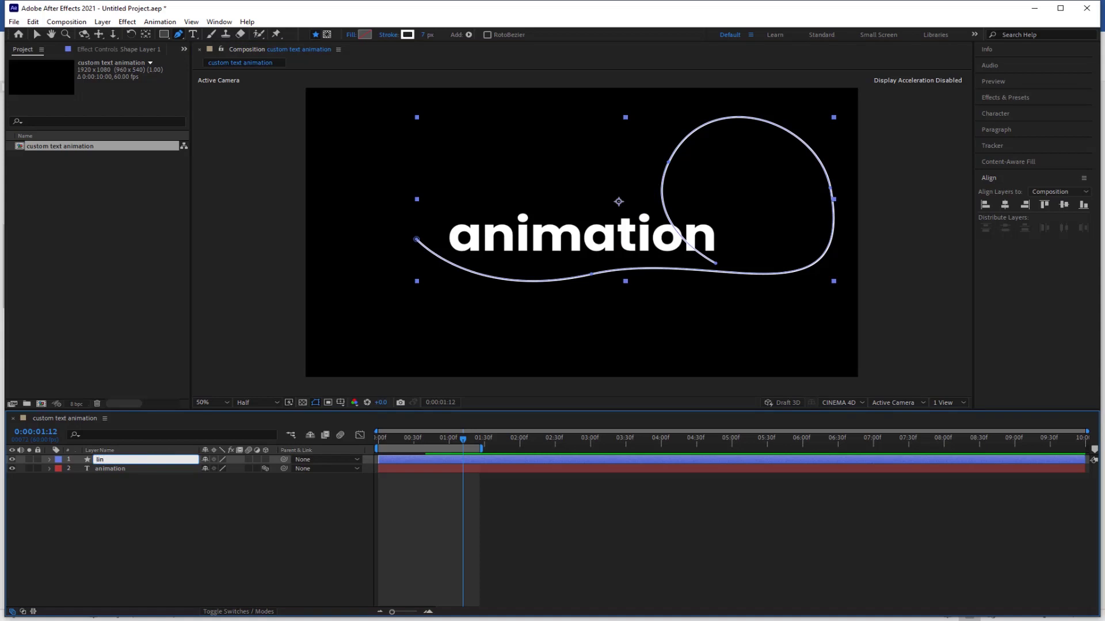
pyautogui.write('e animation')
pyautogui.press('Return')
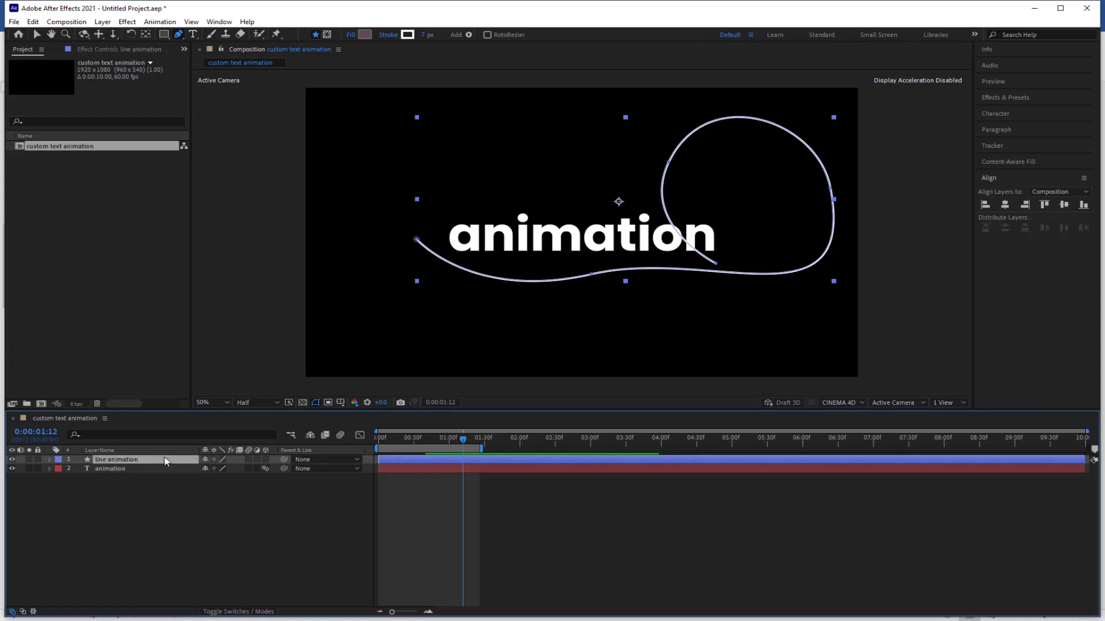
# - Add Trim Paths to the 'line animation' shape layer
pyautogui.click(50, 460)
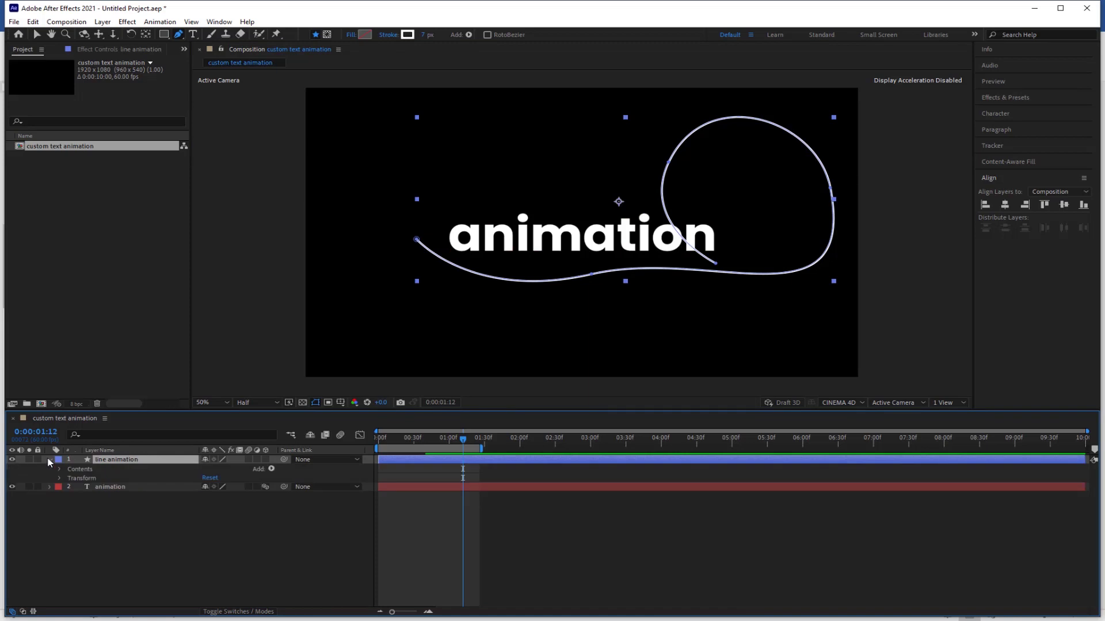
pyautogui.click(271, 469)
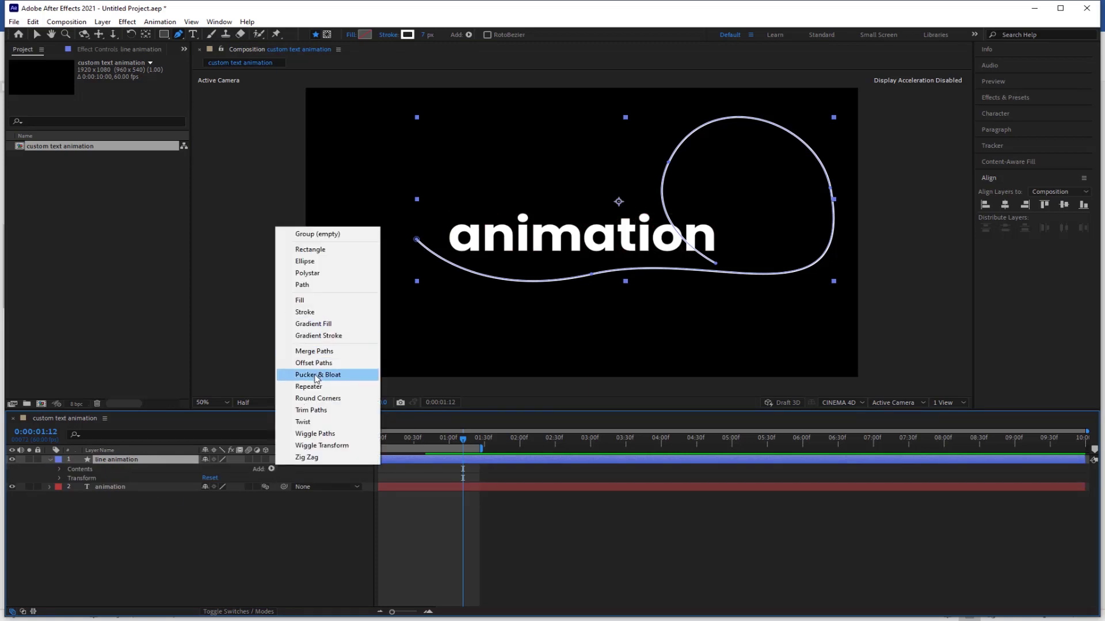
pyautogui.click(310, 409)
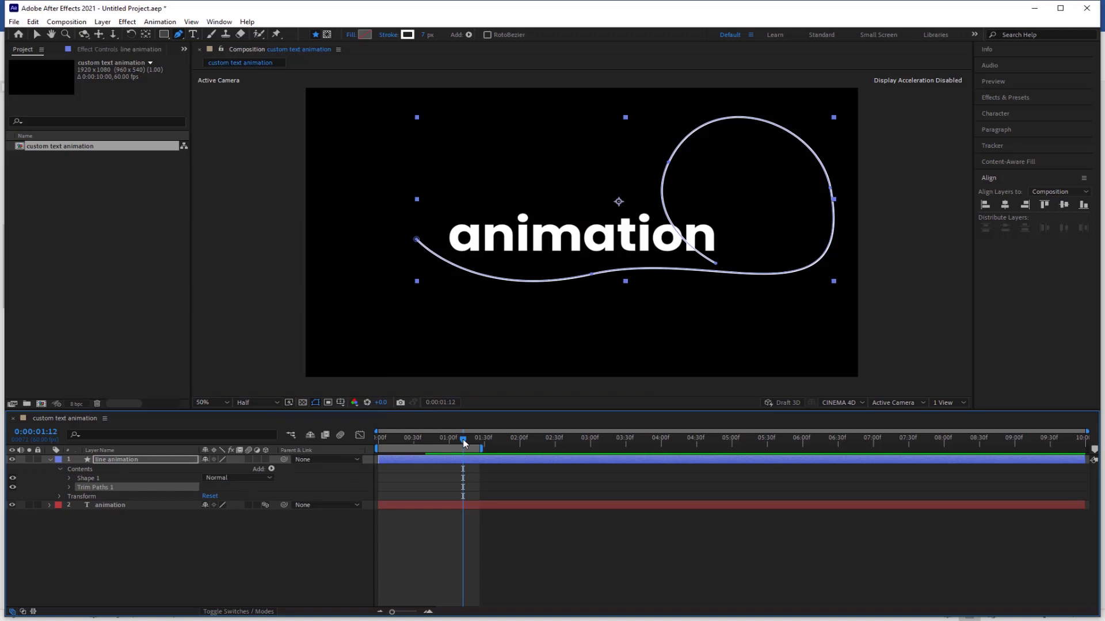
pyautogui.moveTo(463, 440); pyautogui.dragTo(369, 441)
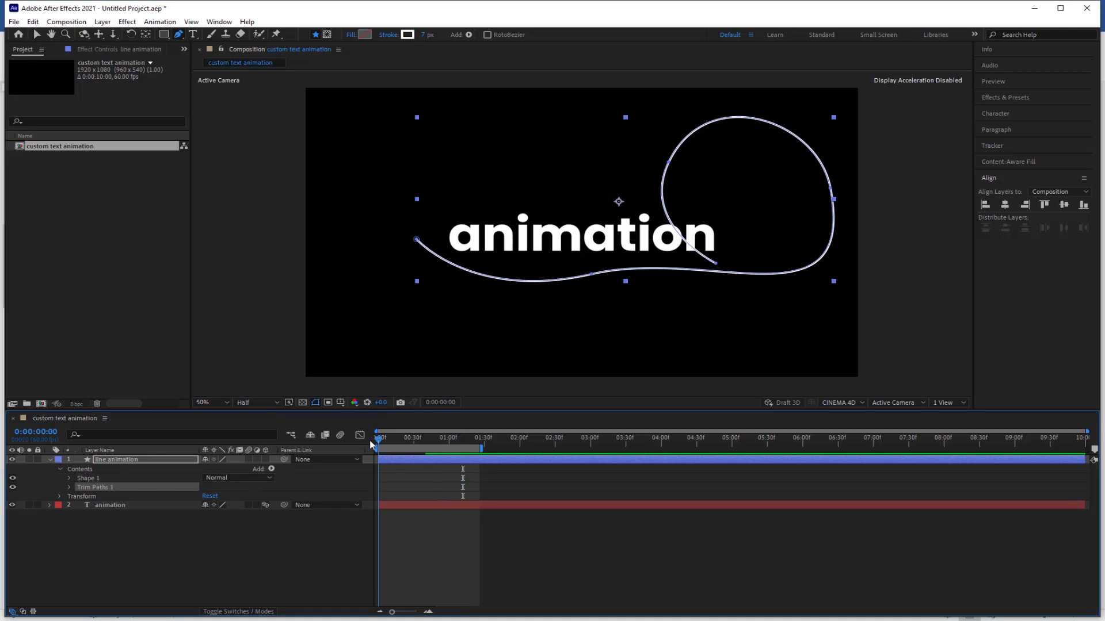
pyautogui.click(69, 488)
# - Keyframe Trim Paths End and Start from 0% to 100% by 0:00:00:34
pyautogui.moveTo(191, 505); pyautogui.dragTo(103, 506)
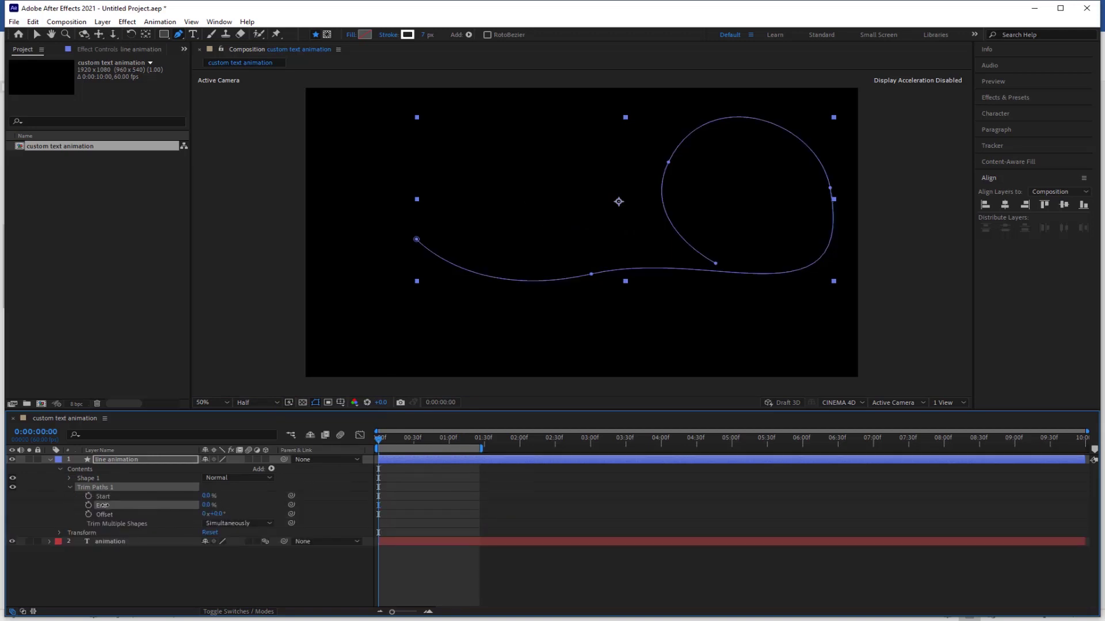
pyautogui.click(88, 505)
pyautogui.click(88, 496)
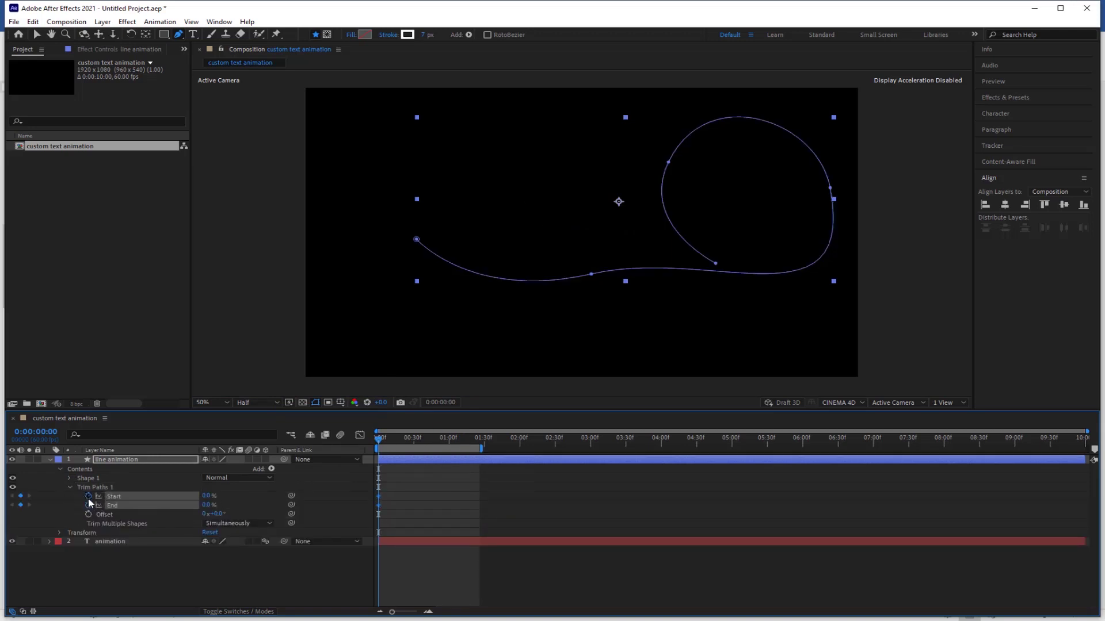
pyautogui.moveTo(379, 444); pyautogui.dragTo(418, 440)
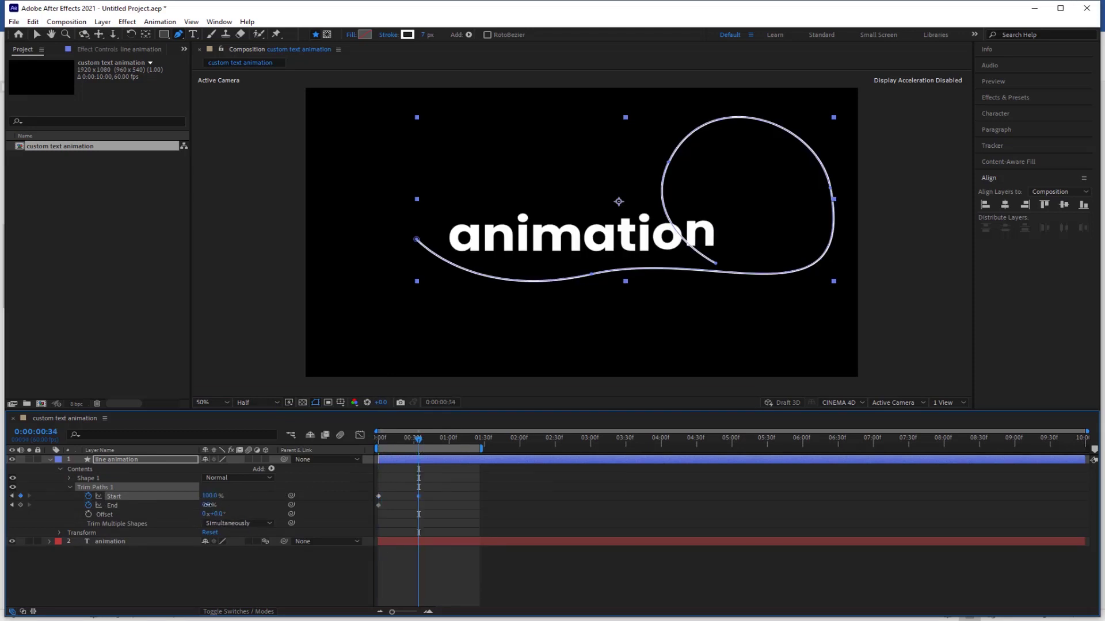
pyautogui.moveTo(208, 505); pyautogui.dragTo(366, 447)
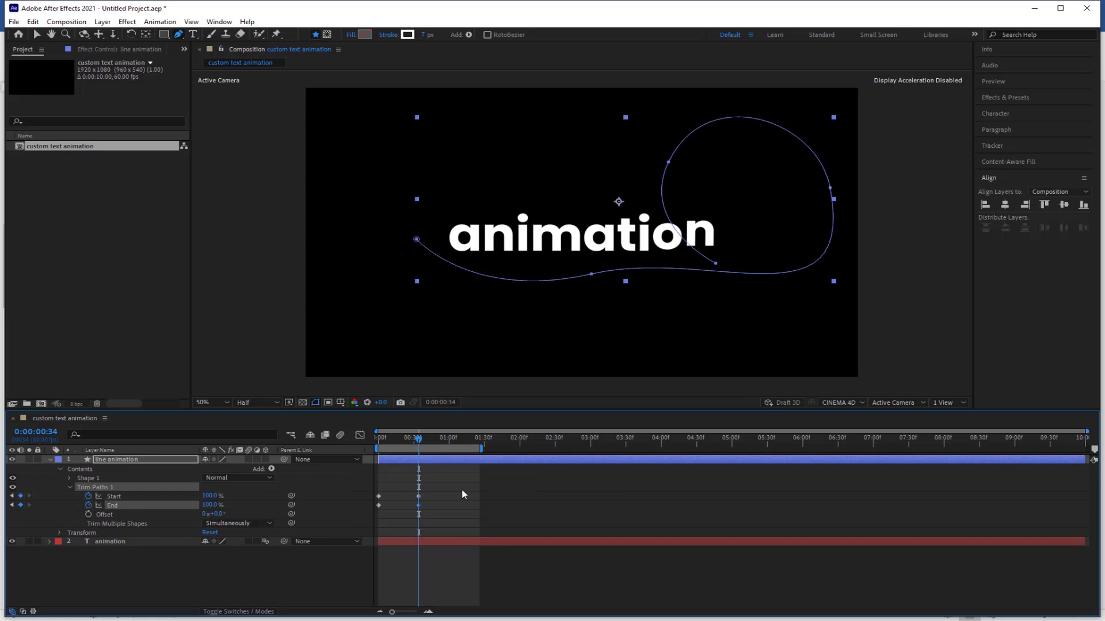
pyautogui.moveTo(434, 488); pyautogui.dragTo(367, 497)
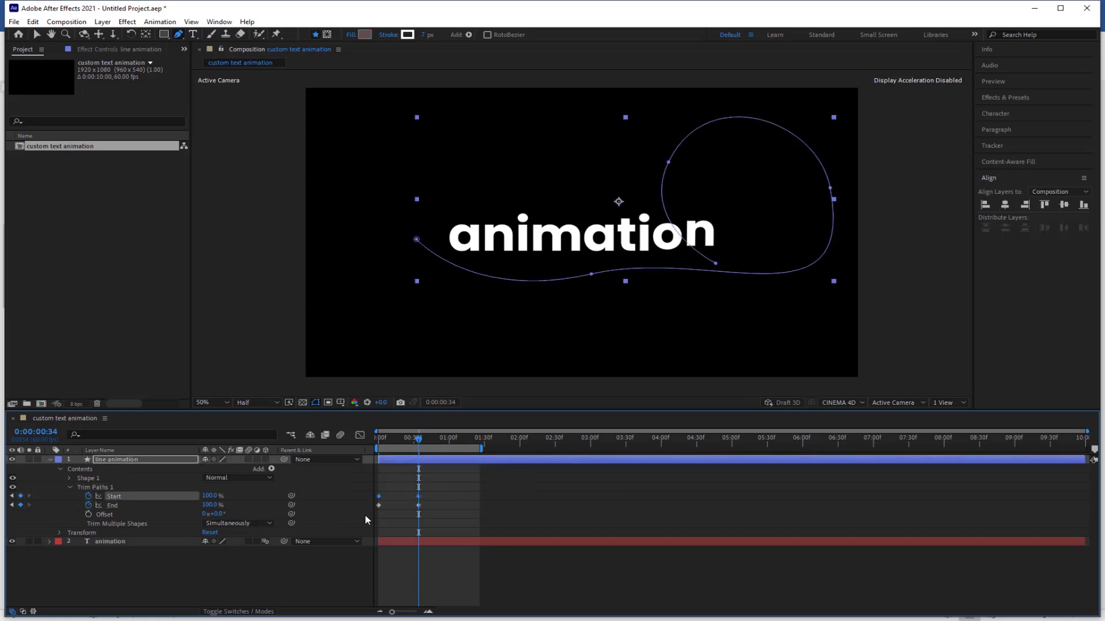
pyautogui.moveTo(378, 448); pyautogui.dragTo(423, 449)
pyautogui.moveTo(410, 500); pyautogui.dragTo(386, 496)
# - Shift the trim Start keyframes a few frames later and preview the short travelling stroke
pyautogui.click(434, 494)
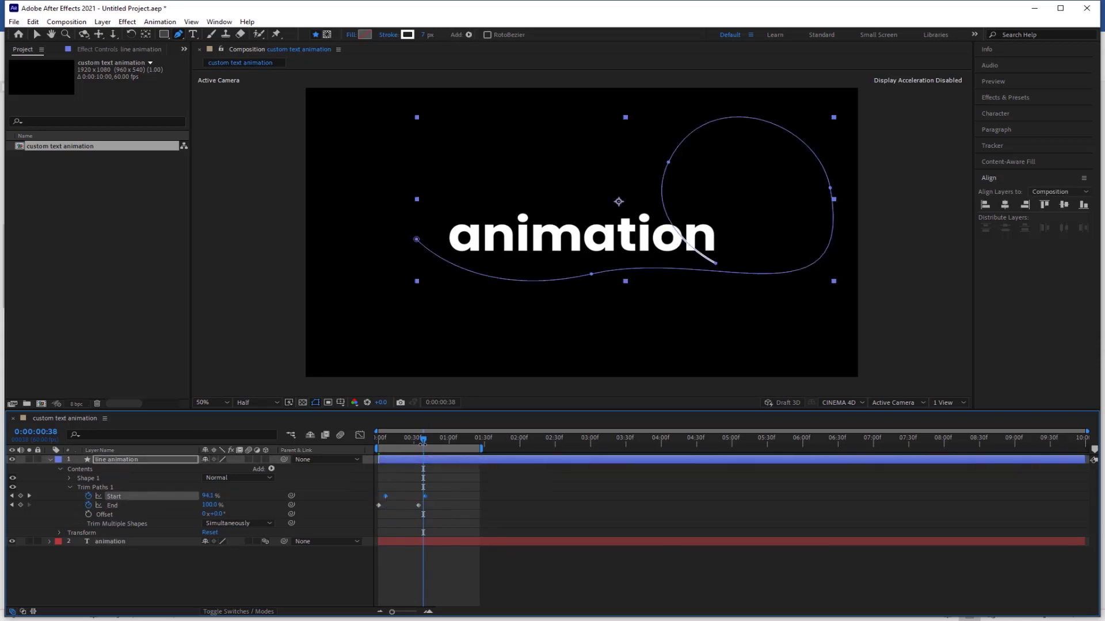
pyautogui.click(407, 443)
pyautogui.moveTo(407, 445); pyautogui.dragTo(366, 448)
pyautogui.click(458, 524)
pyautogui.press('space')
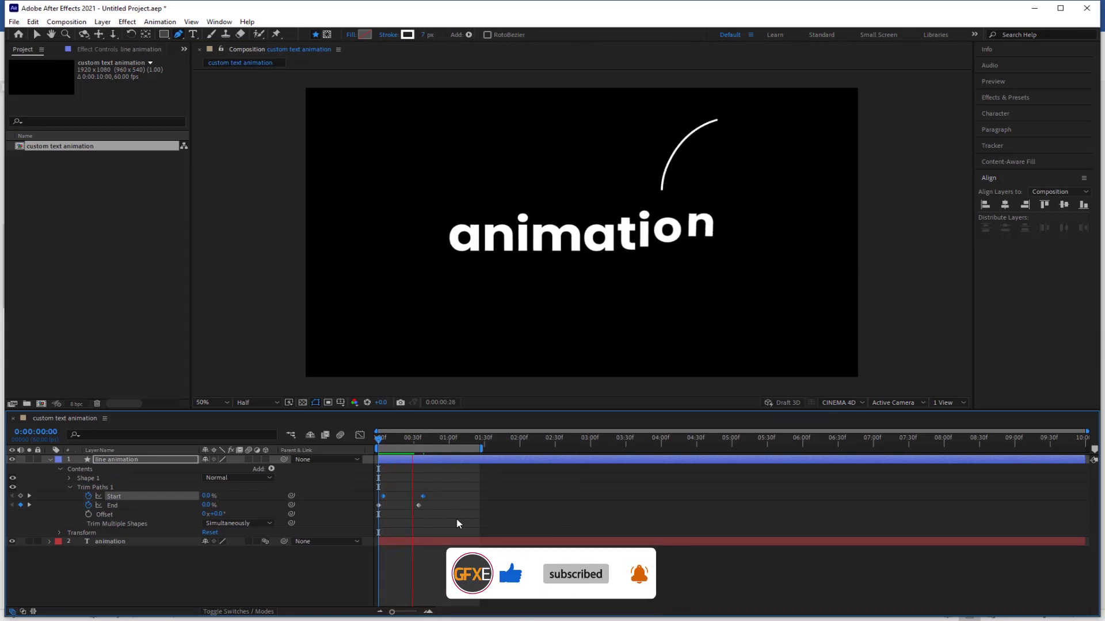
pyautogui.click(391, 439)
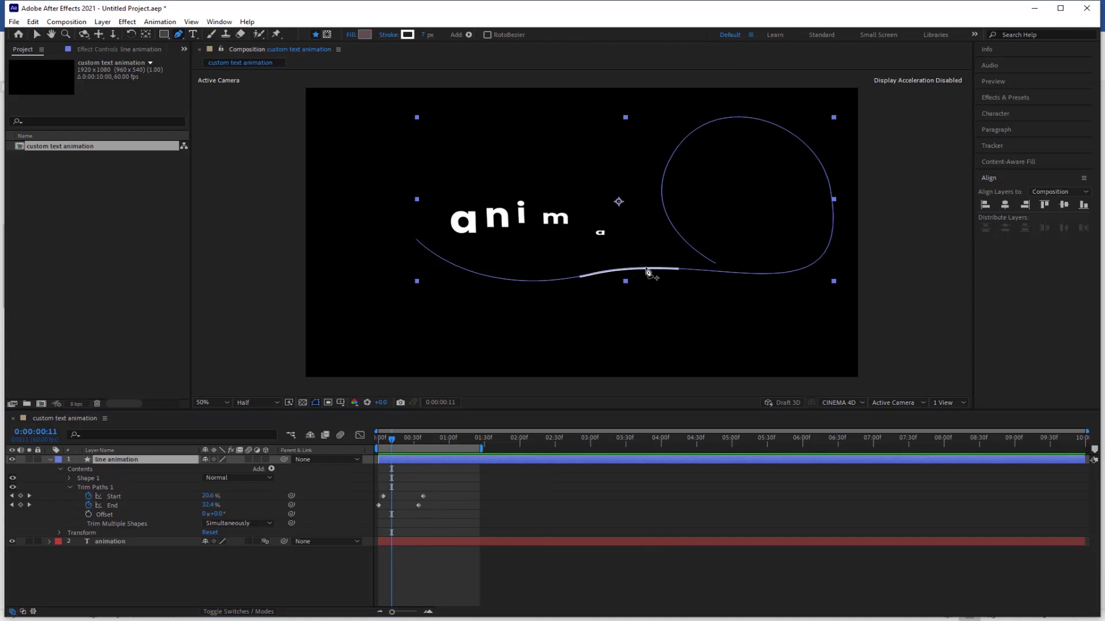
# - Reshape the lower curve of the line's path and preview it again
pyautogui.click(159, 461)
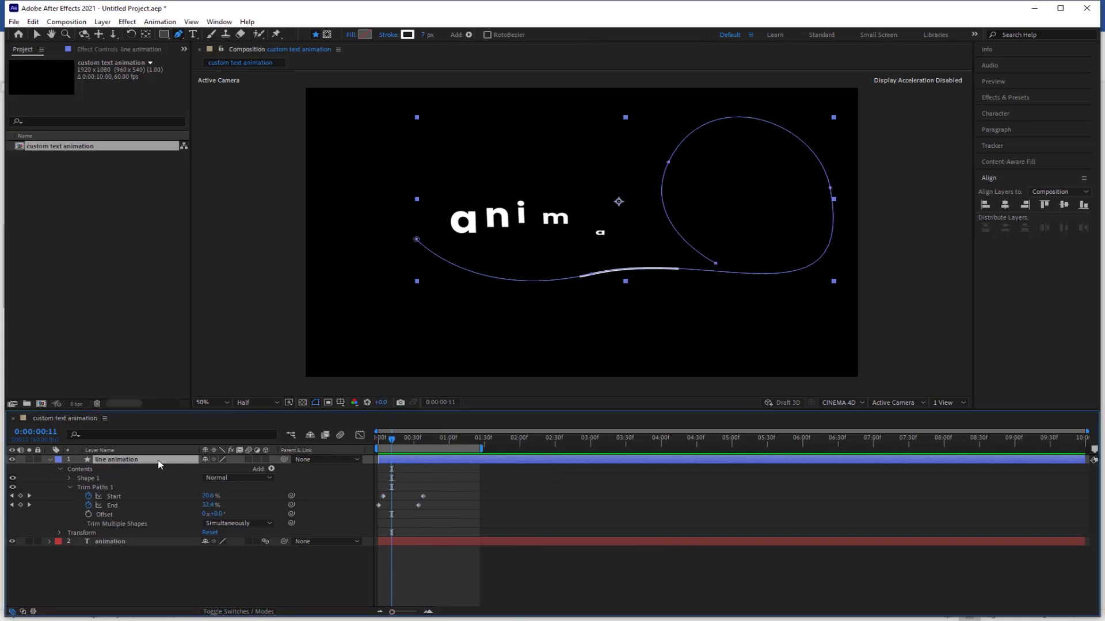
pyautogui.click(644, 274)
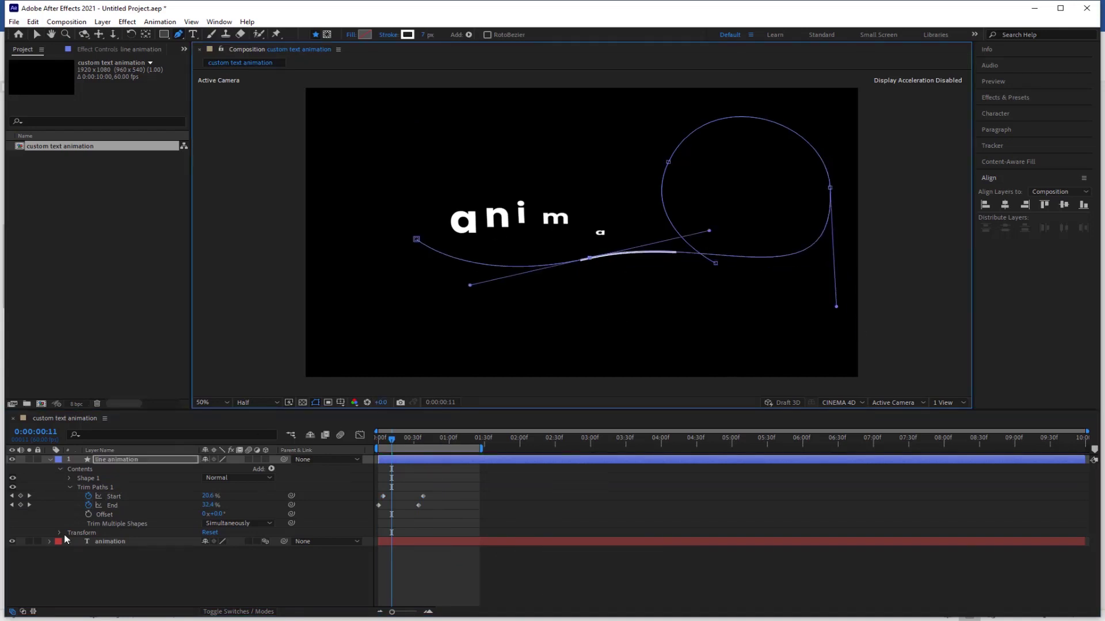
pyautogui.press('space')
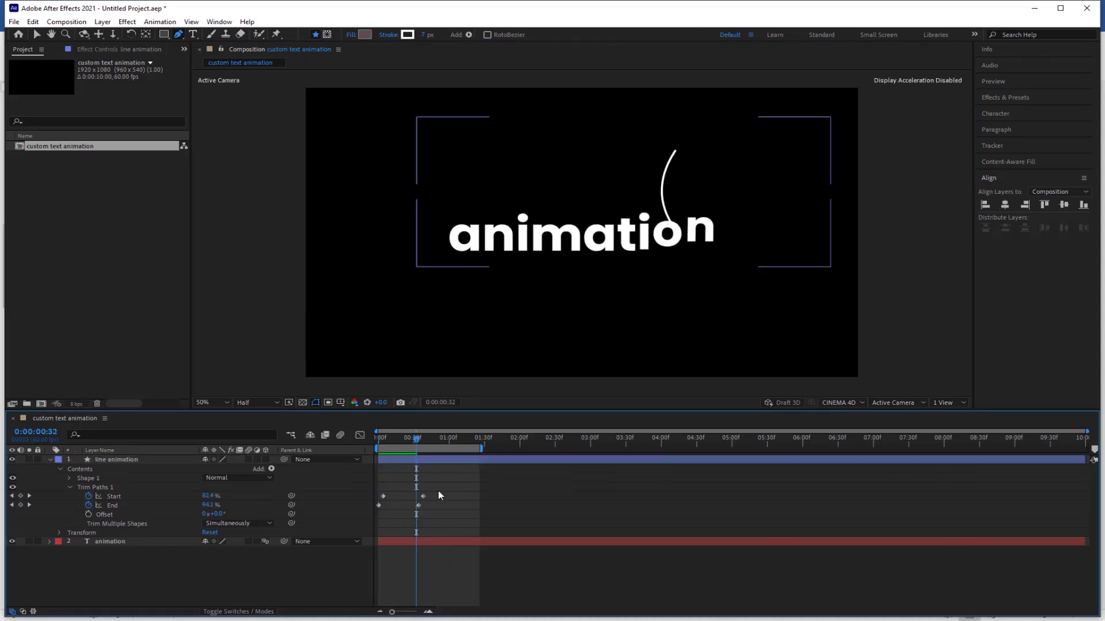
# - Apply Easy Ease (F9) to the Trim Paths Start and End keyframes, then preview from frame 0
pyautogui.moveTo(429, 494); pyautogui.dragTo(376, 525)
pyautogui.press('F9')
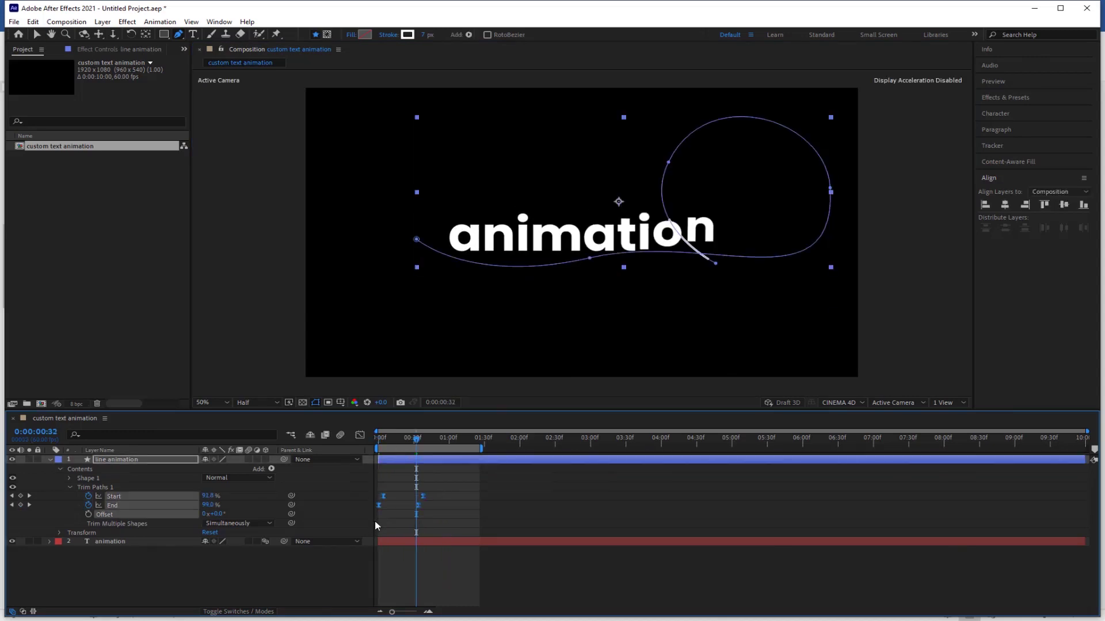
pyautogui.moveTo(417, 440); pyautogui.dragTo(356, 443)
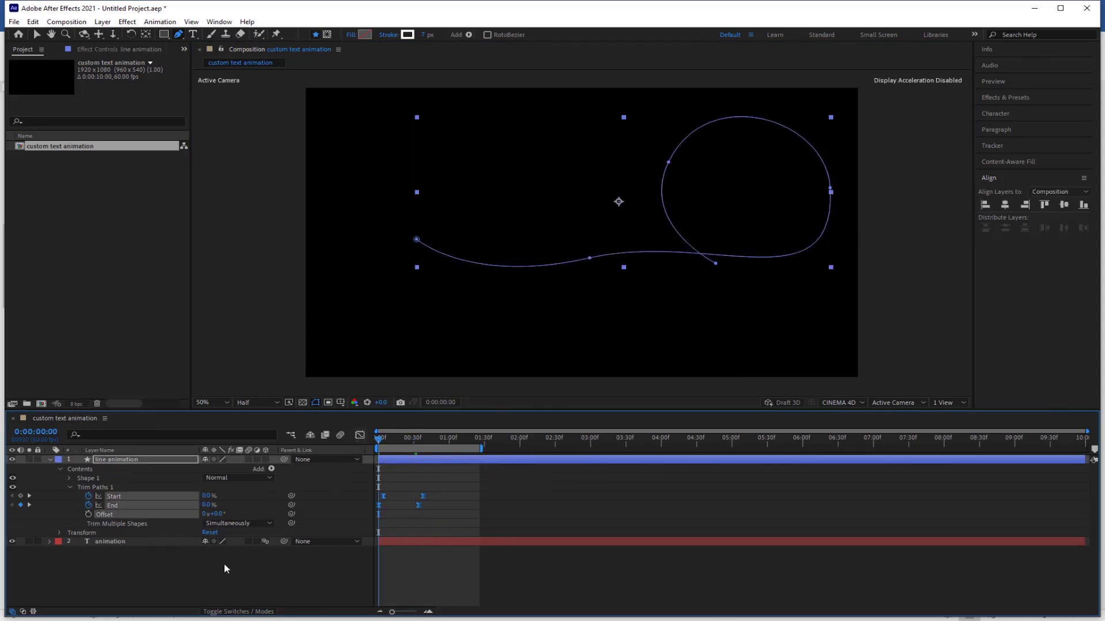
pyautogui.press('space')
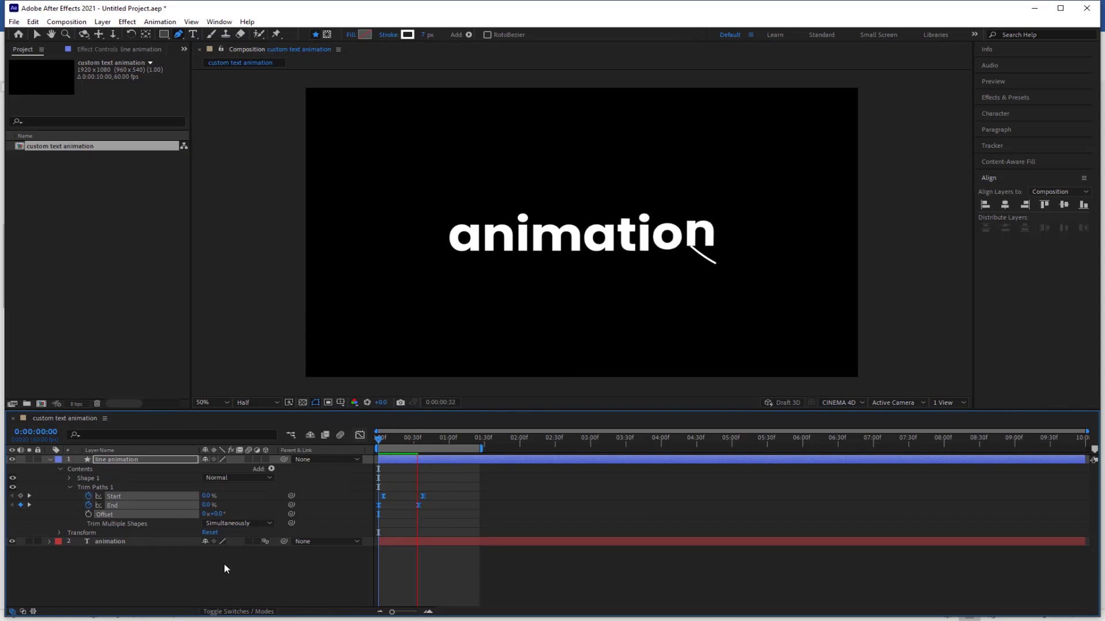
pyautogui.press('space')
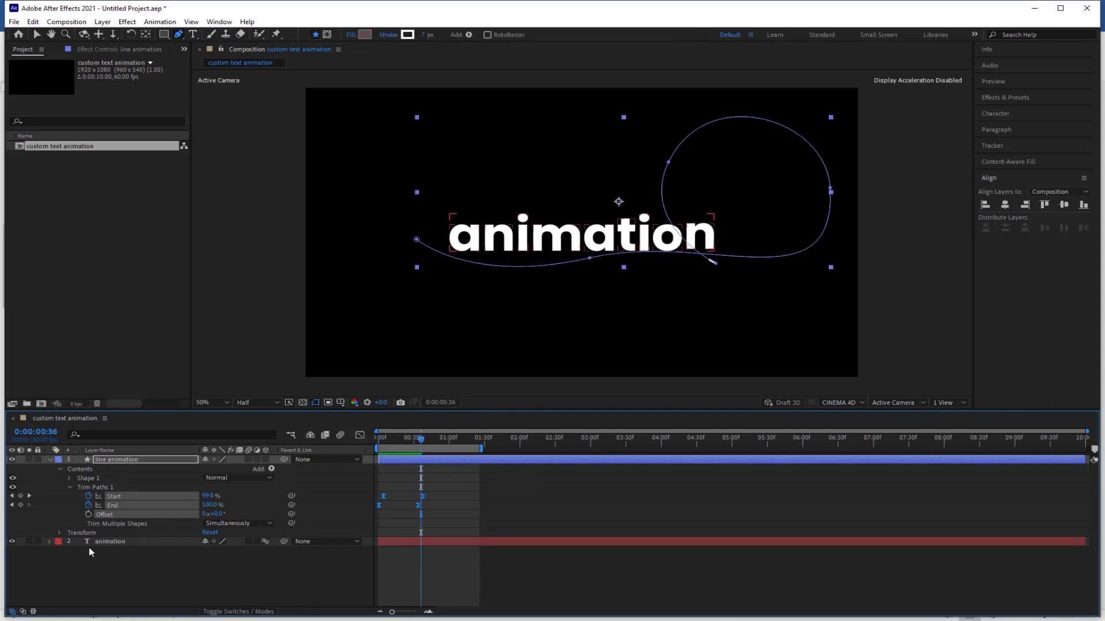
# - Set the line's Stroke 1 Line Cap to Round Cap
pyautogui.click(69, 478)
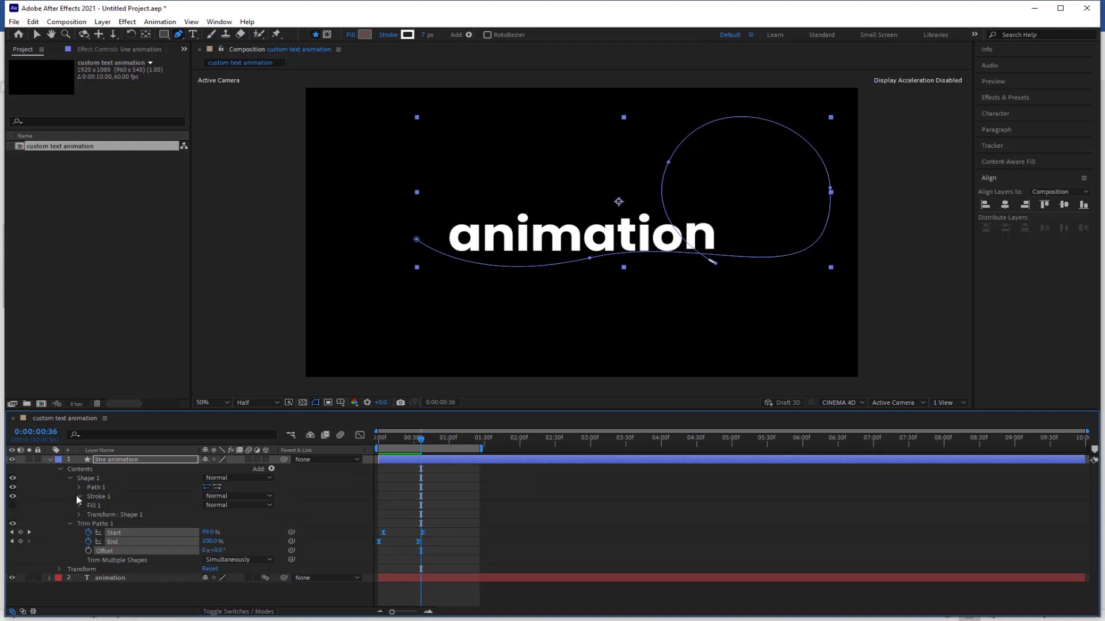
pyautogui.click(79, 496)
pyautogui.click(248, 551)
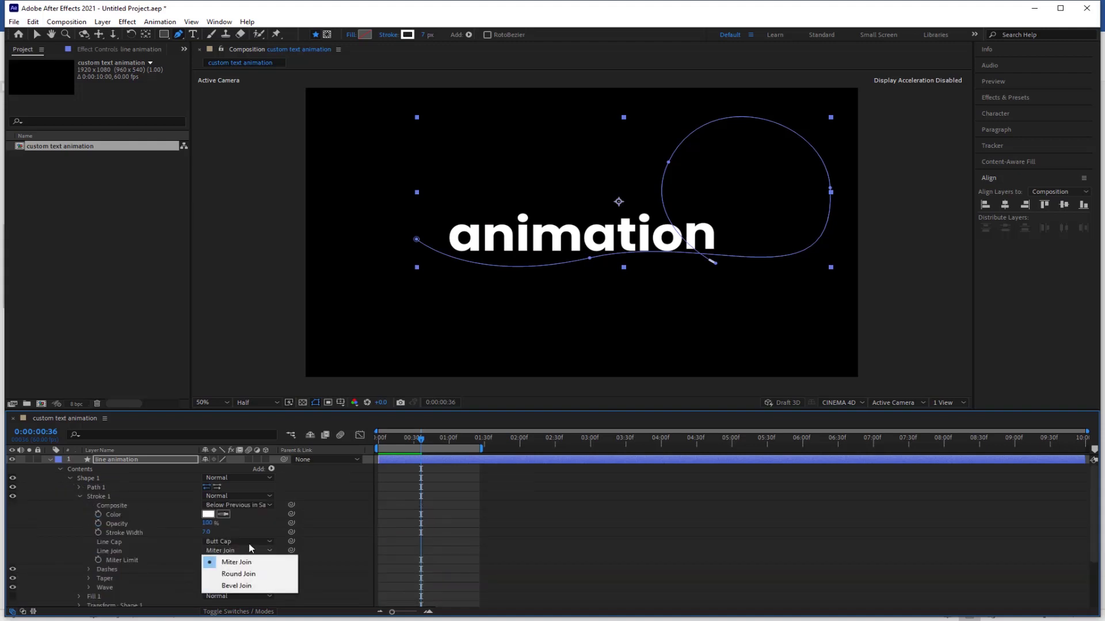
pyautogui.click(251, 542)
pyautogui.click(247, 565)
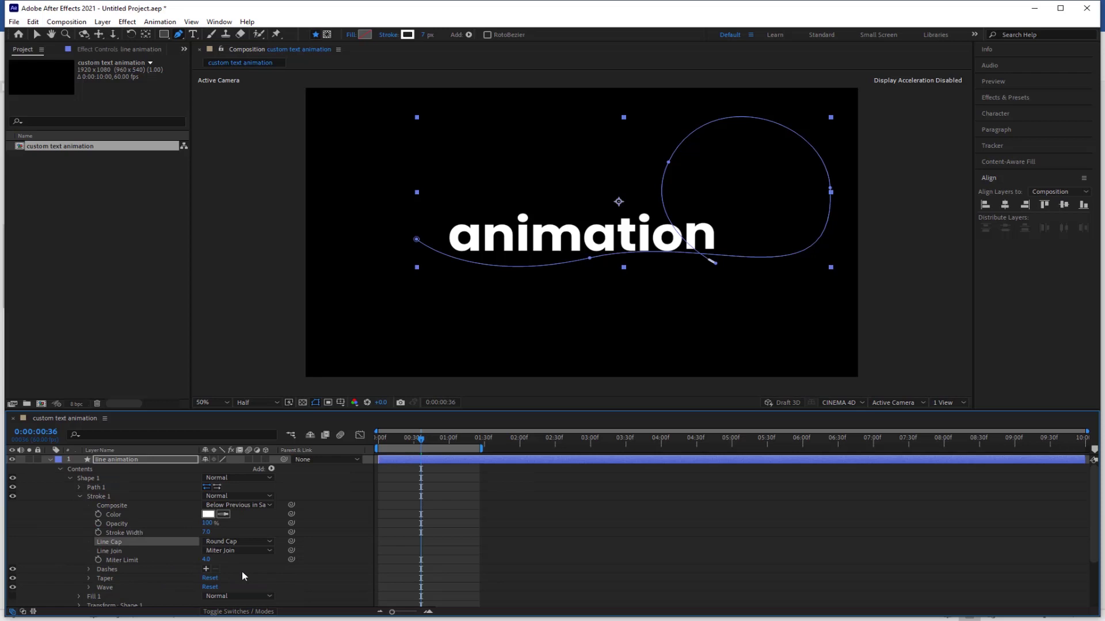
# - Duplicate the line animation layer and nudge the copy slightly downward
pyautogui.click(118, 459)
pyautogui.hotkey('ctrl', 'd')
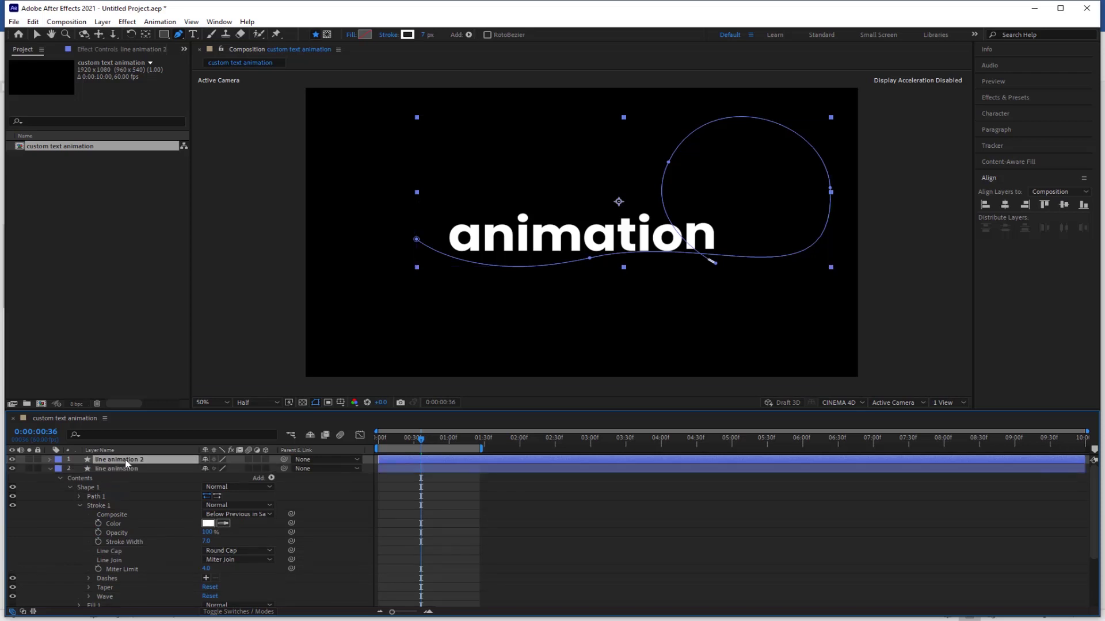
pyautogui.hotkey('shift', 'Down')
pyautogui.hotkey('shift', 'Down')
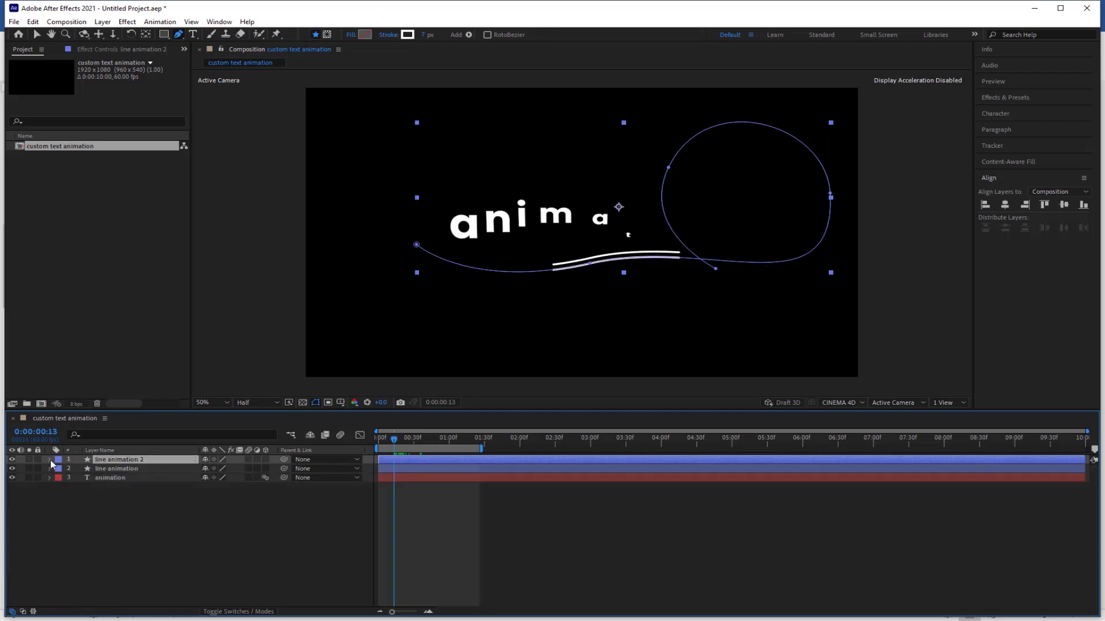
# - Add dashes to line animation 2's stroke with Dash length 21 and a Gap
pyautogui.click(50, 459)
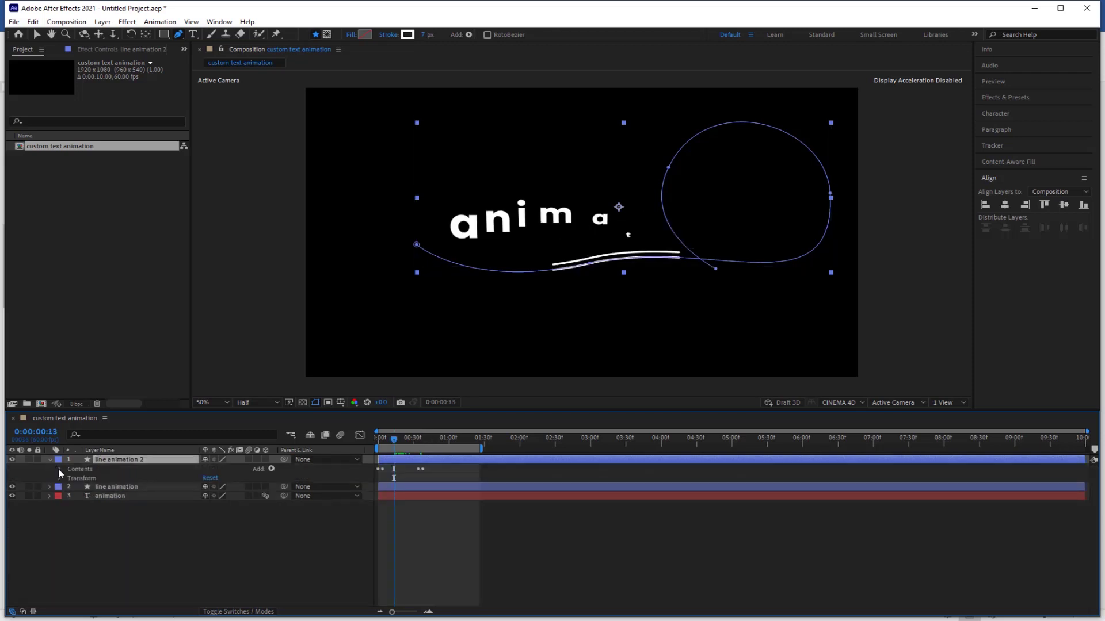
pyautogui.click(59, 469)
pyautogui.click(69, 478)
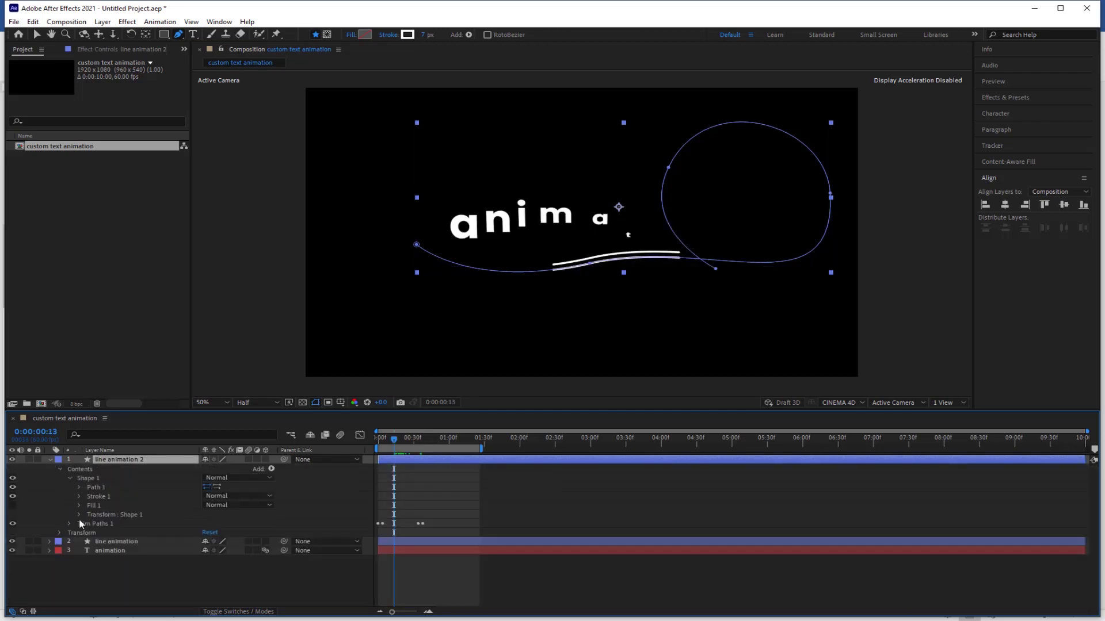
pyautogui.click(79, 497)
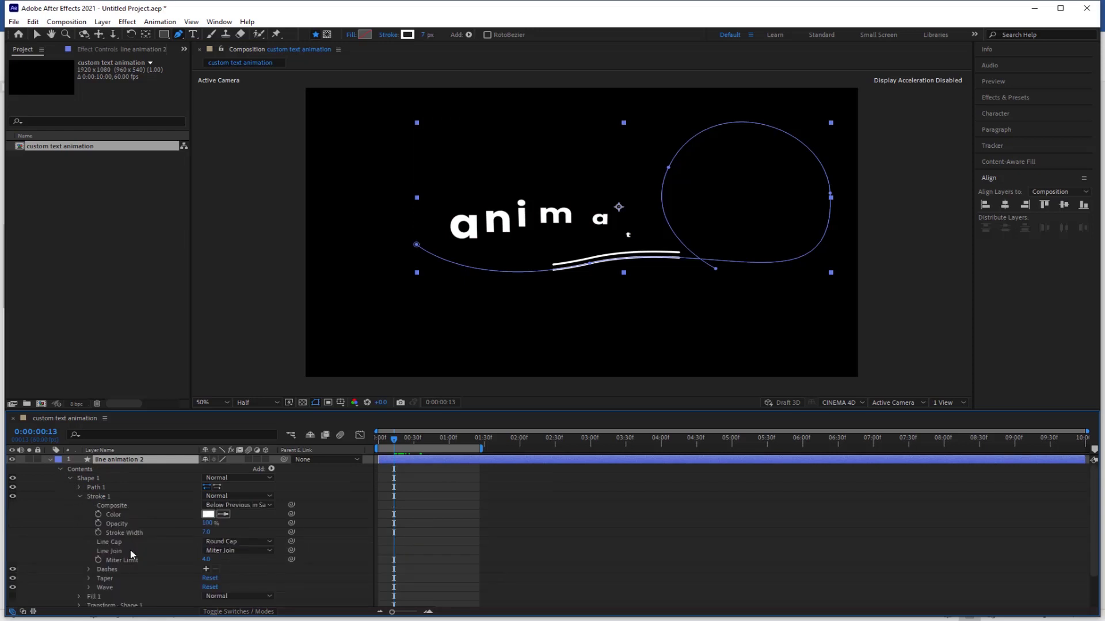
pyautogui.click(207, 569)
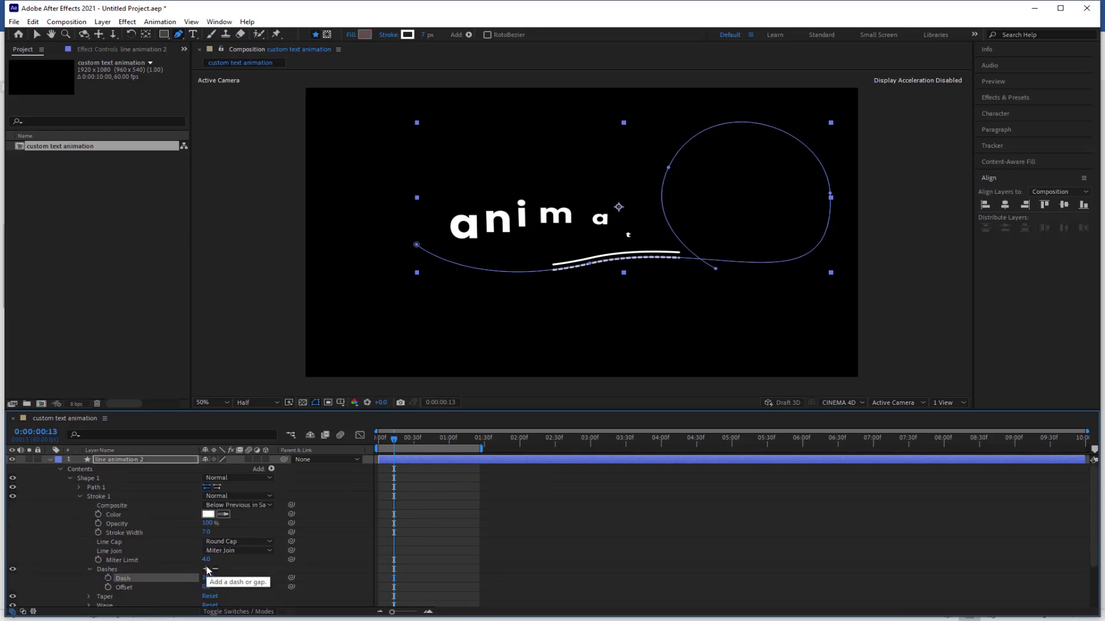
pyautogui.moveTo(214, 578); pyautogui.dragTo(217, 577)
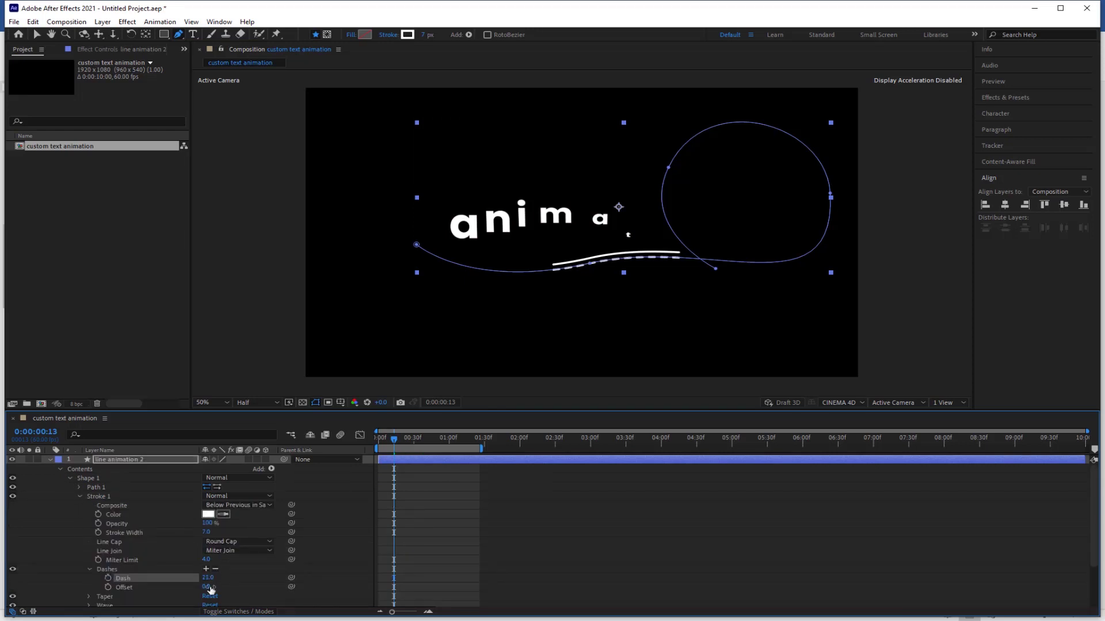
pyautogui.click(206, 569)
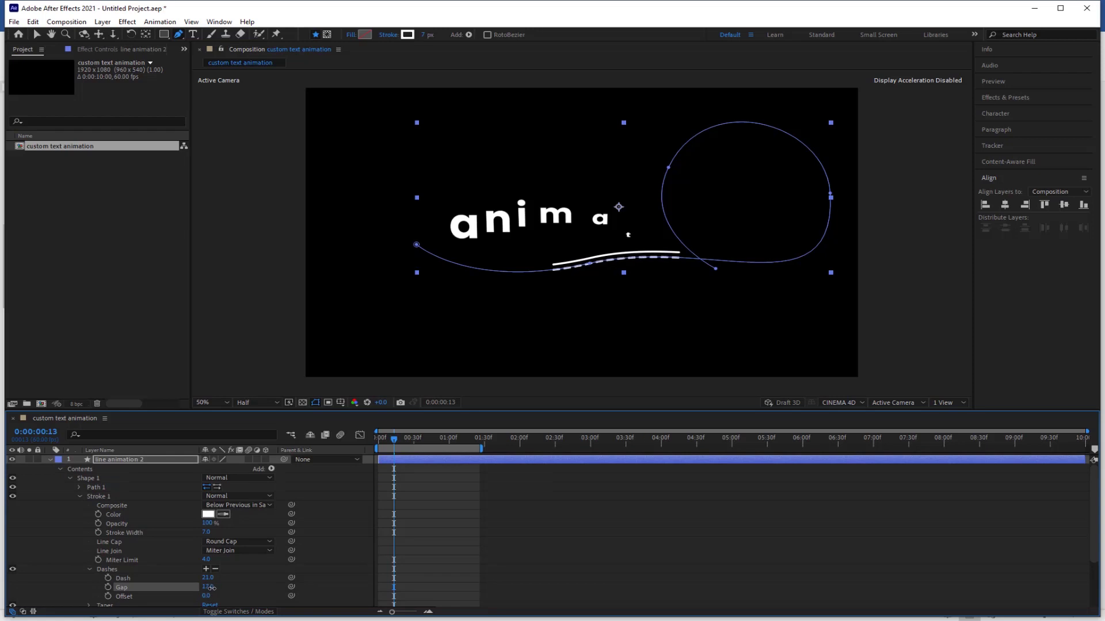
pyautogui.click(50, 460)
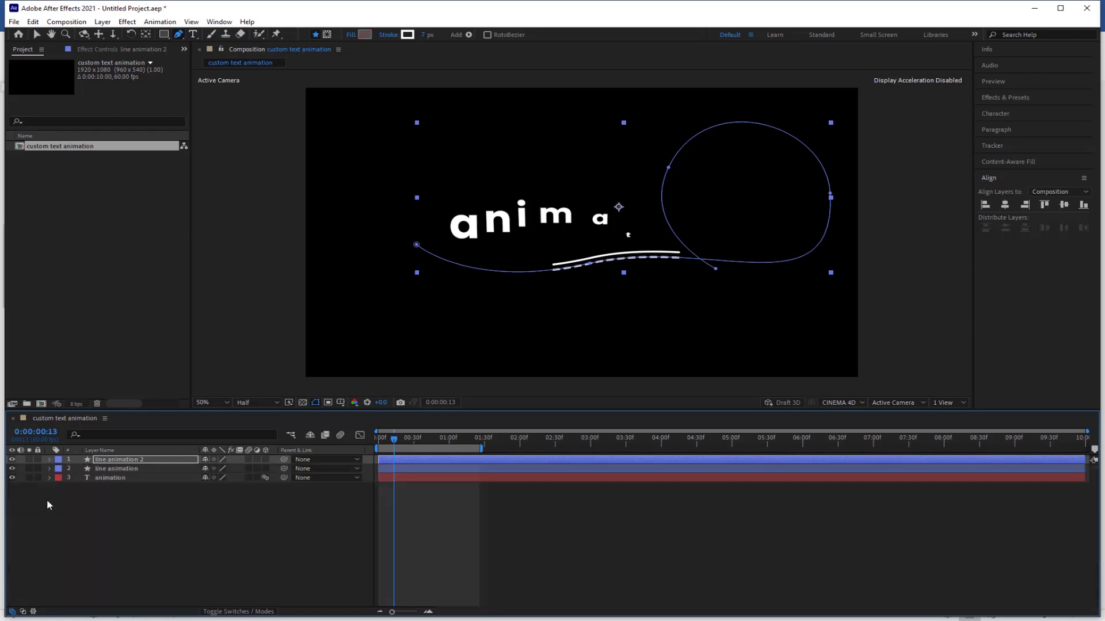
pyautogui.click(138, 469)
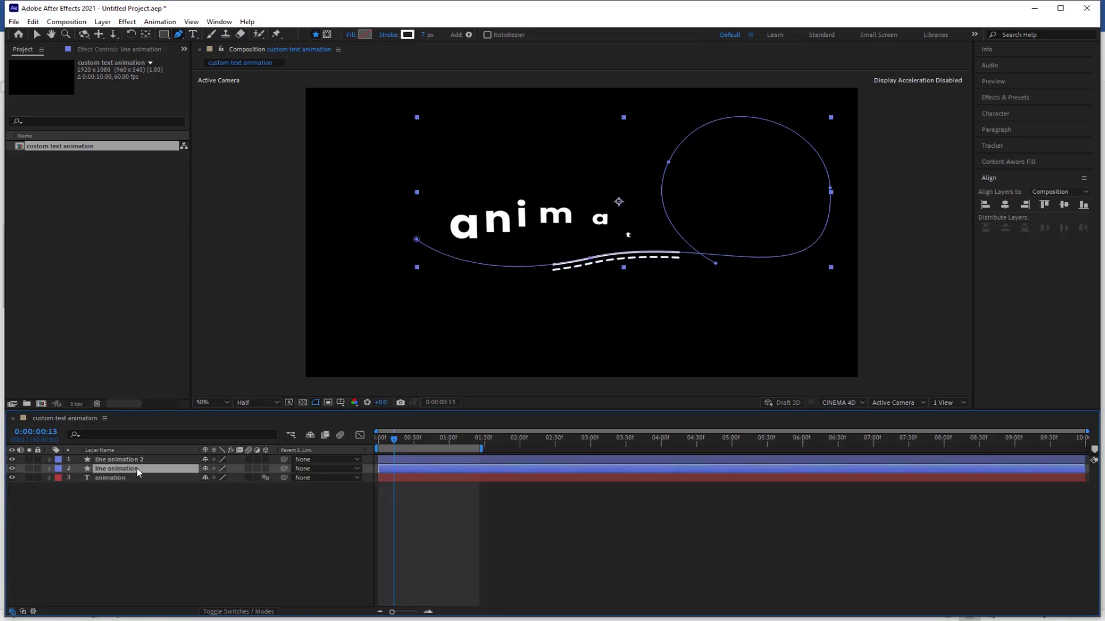
# - Apply Roughen Edges to line animation, paste it onto line animation 2, and preview
pyautogui.hotkey('ctrl', 'space')
pyautogui.write('roughe')
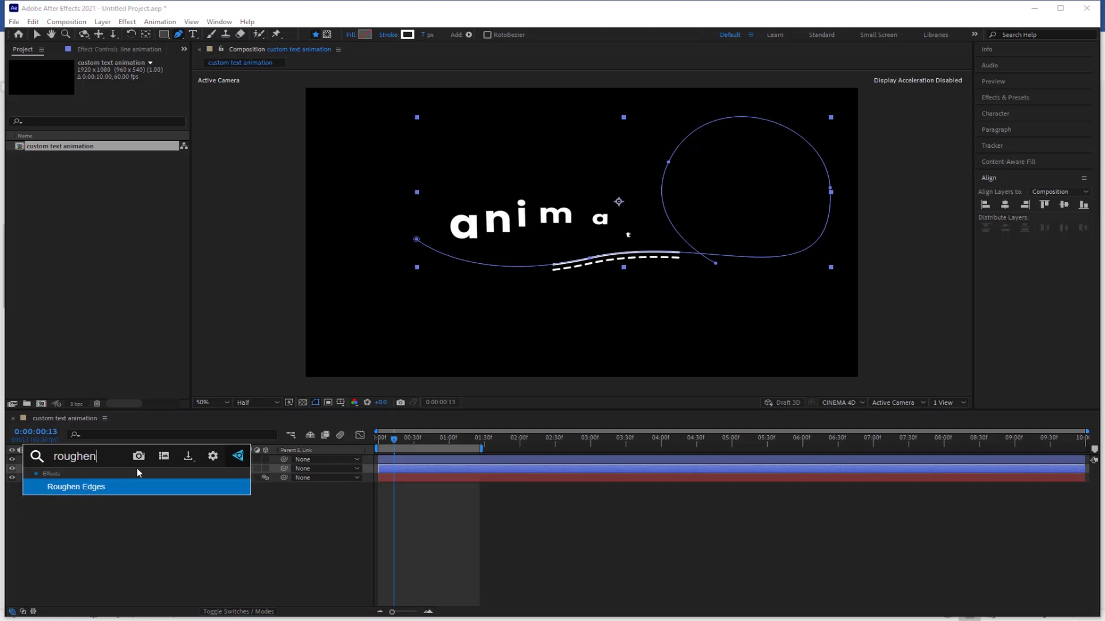
pyautogui.click(103, 487)
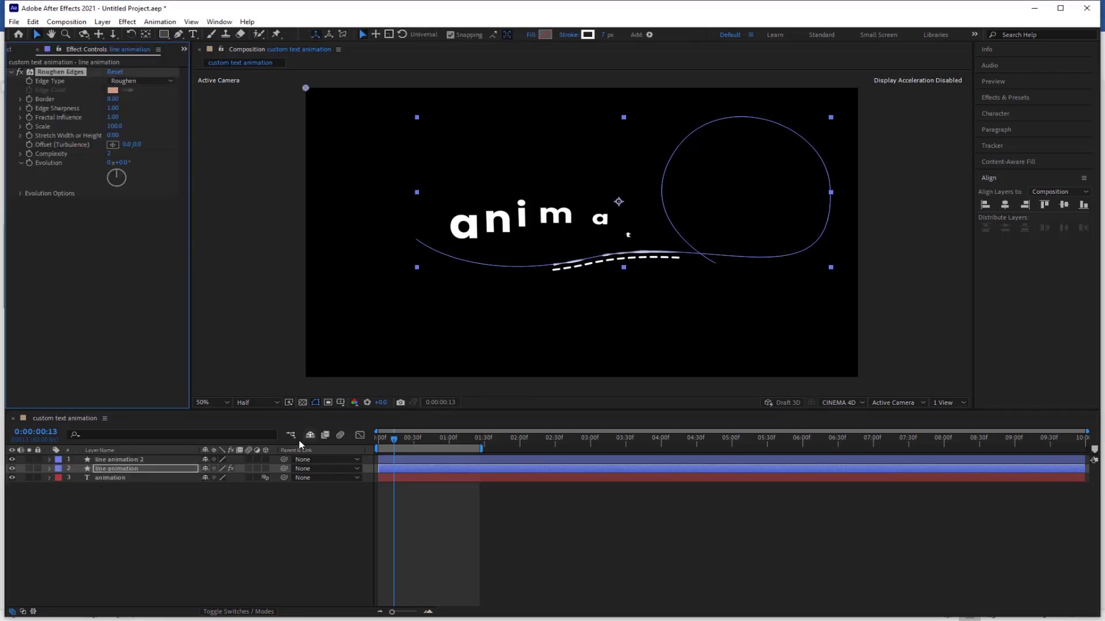
pyautogui.click(138, 459)
pyautogui.hotkey('ctrl', 'v')
pyautogui.press('Home')
pyautogui.press('space')
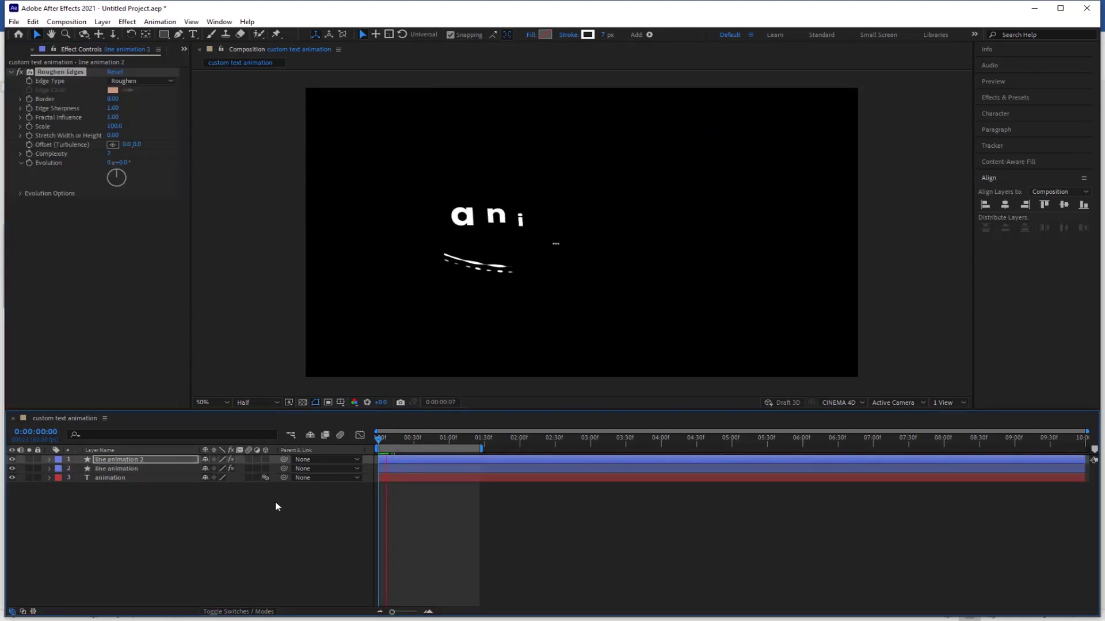
# - Set the original line's stroke width to 14 px and preview the result
pyautogui.click(153, 469)
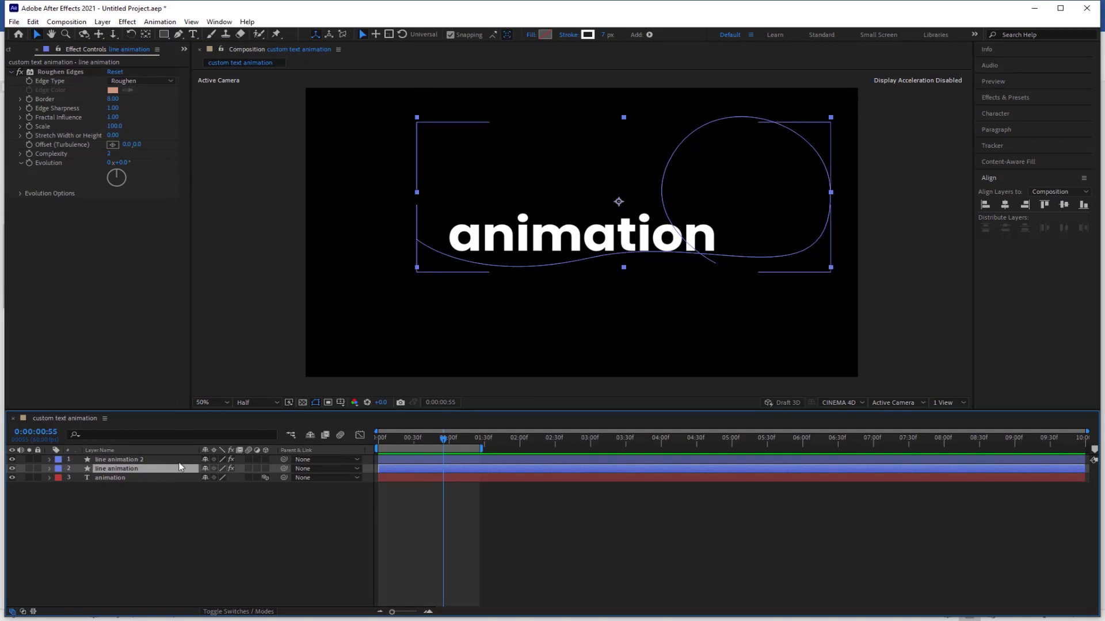
pyautogui.click(604, 35)
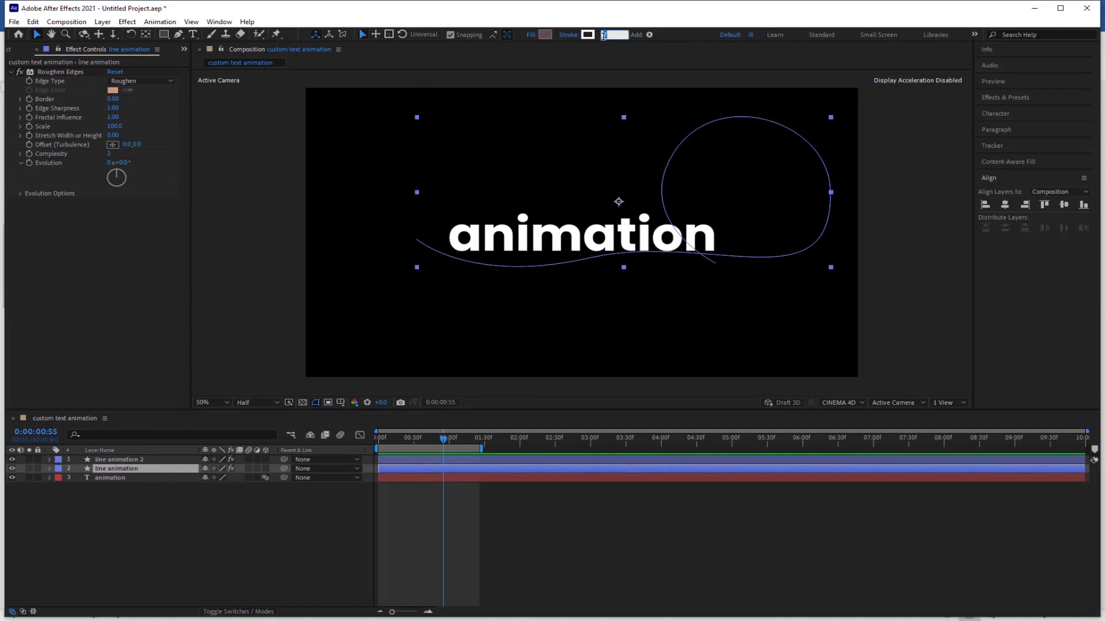
pyautogui.write('14')
pyautogui.press('Return')
pyautogui.click(171, 537)
pyautogui.press('space')
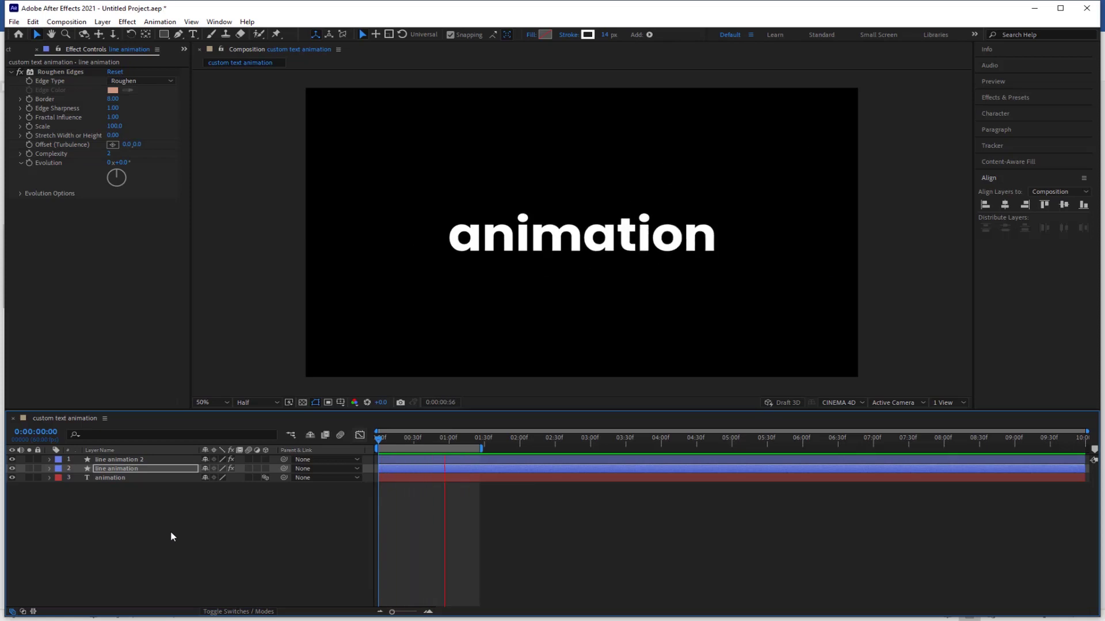
pyautogui.press('space')
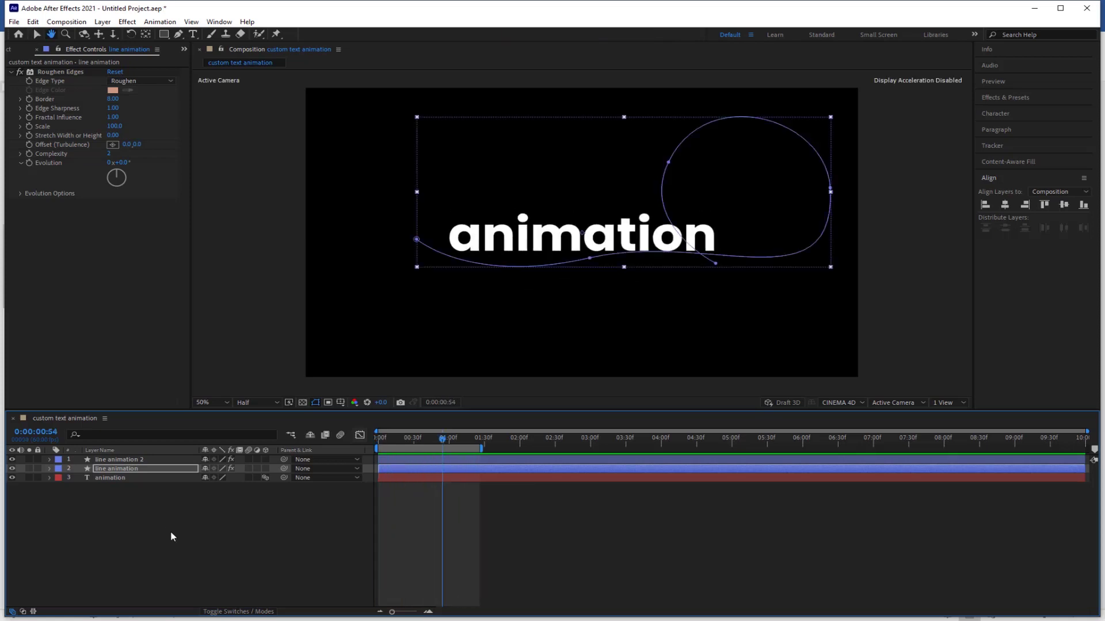
# - Duplicate both line layers and flip the copies vertically and horizontally
pyautogui.keyDown('shift'); pyautogui.click(149, 460); pyautogui.keyUp('shift')
pyautogui.hotkey('ctrl', 'd')
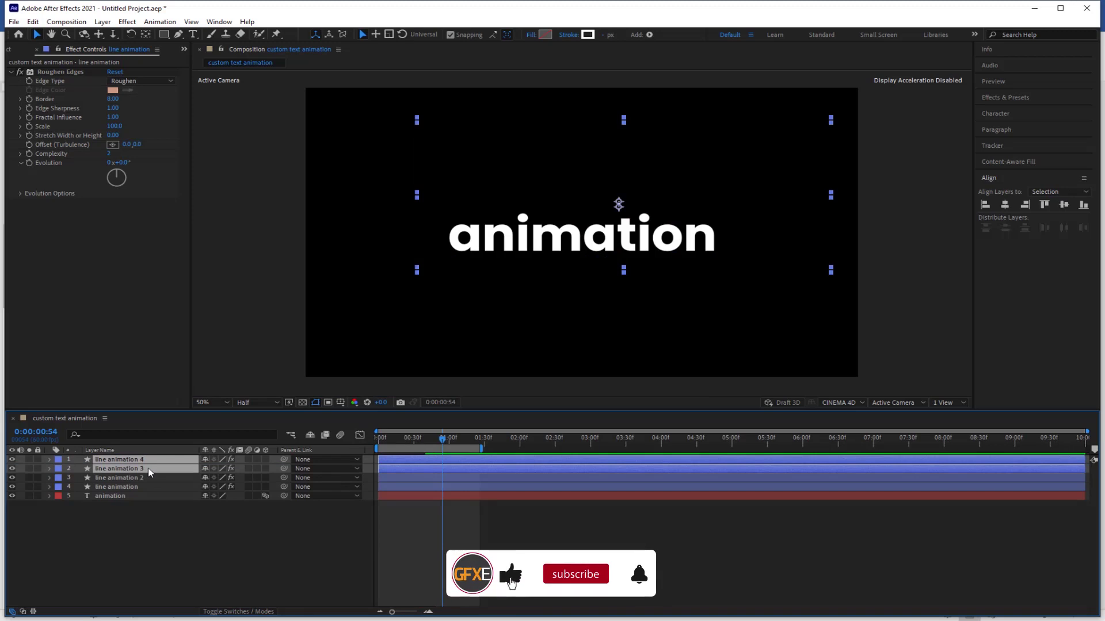
pyautogui.rightClick(150, 470)
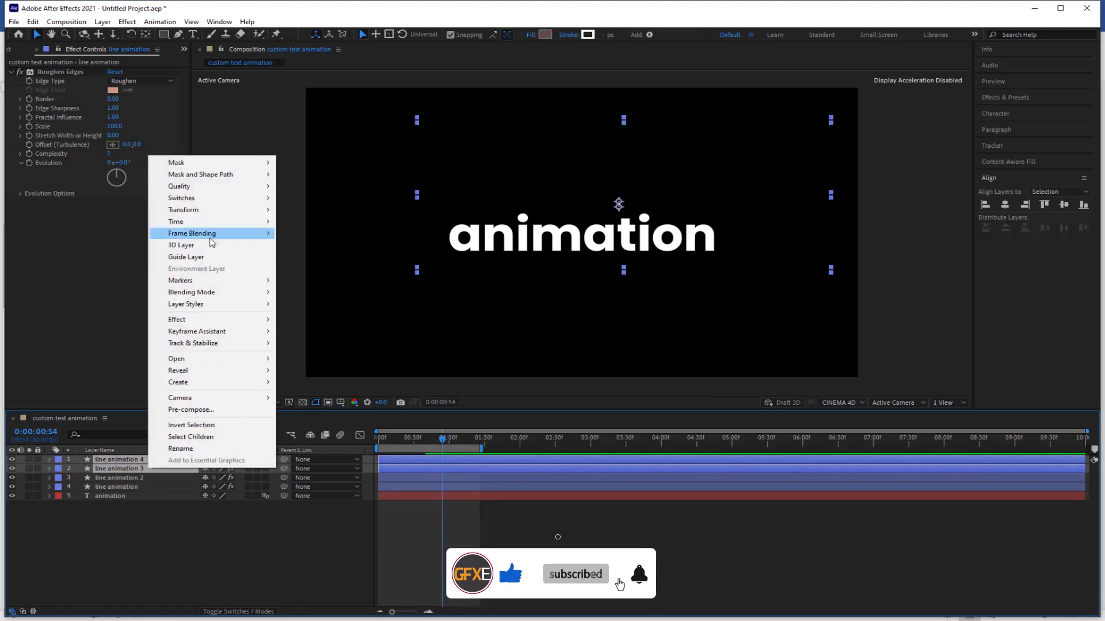
pyautogui.moveTo(201, 210)
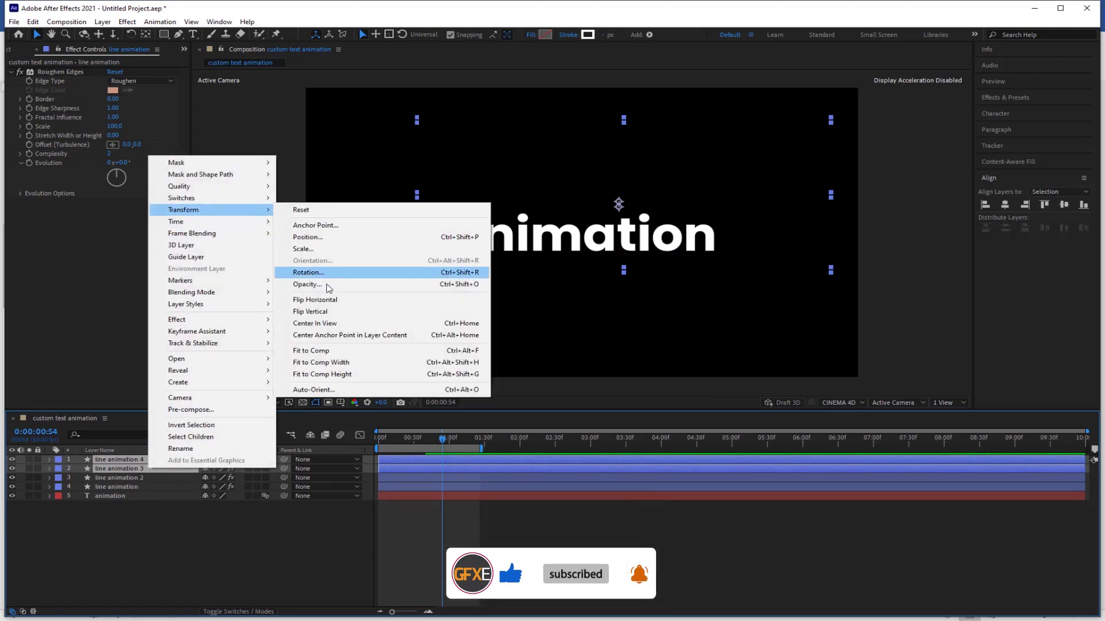
pyautogui.click(326, 312)
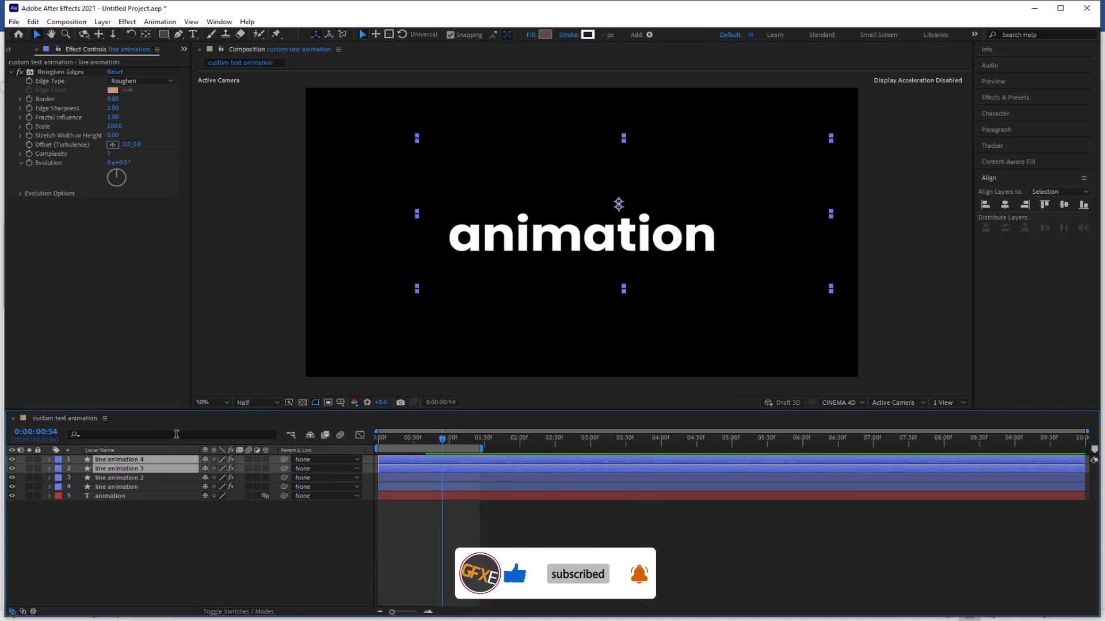
pyautogui.rightClick(166, 462)
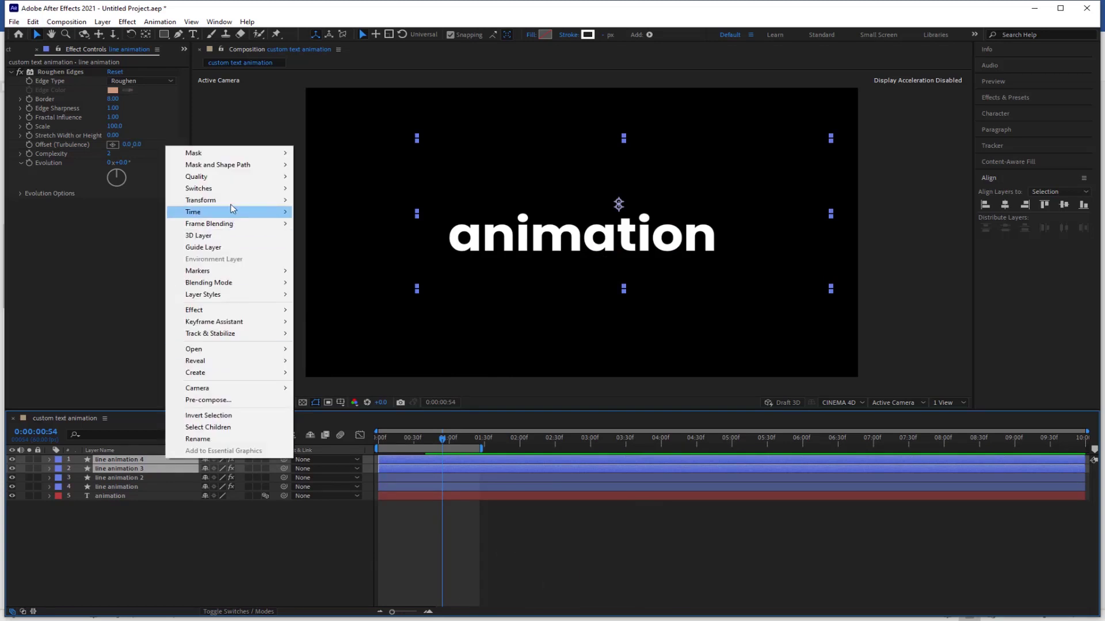
pyautogui.moveTo(262, 203)
pyautogui.click(330, 290)
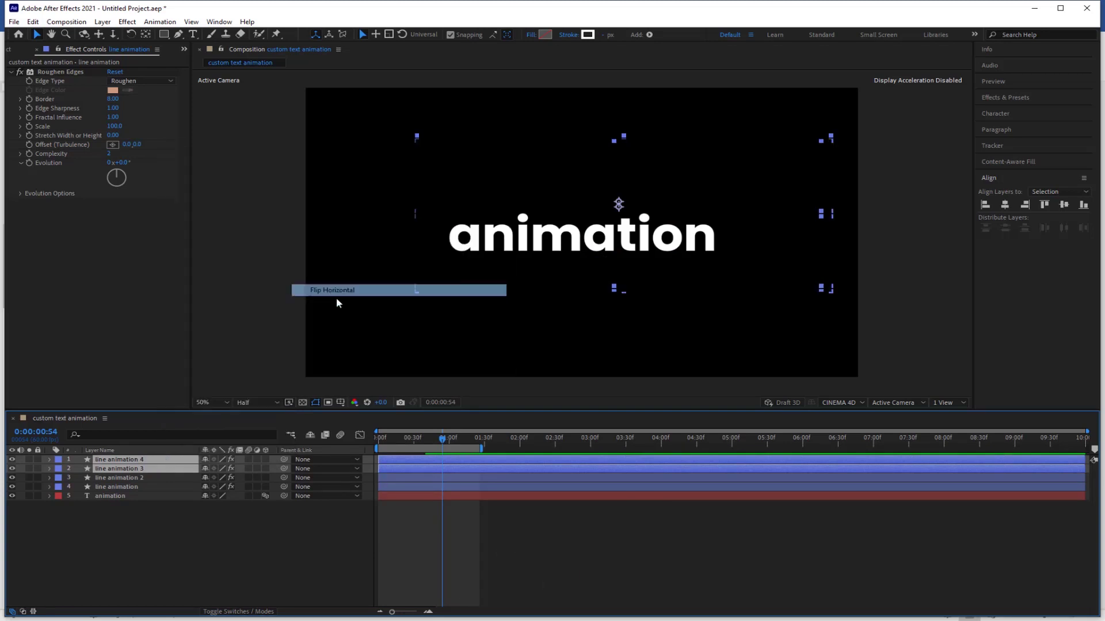
pyautogui.click(395, 440)
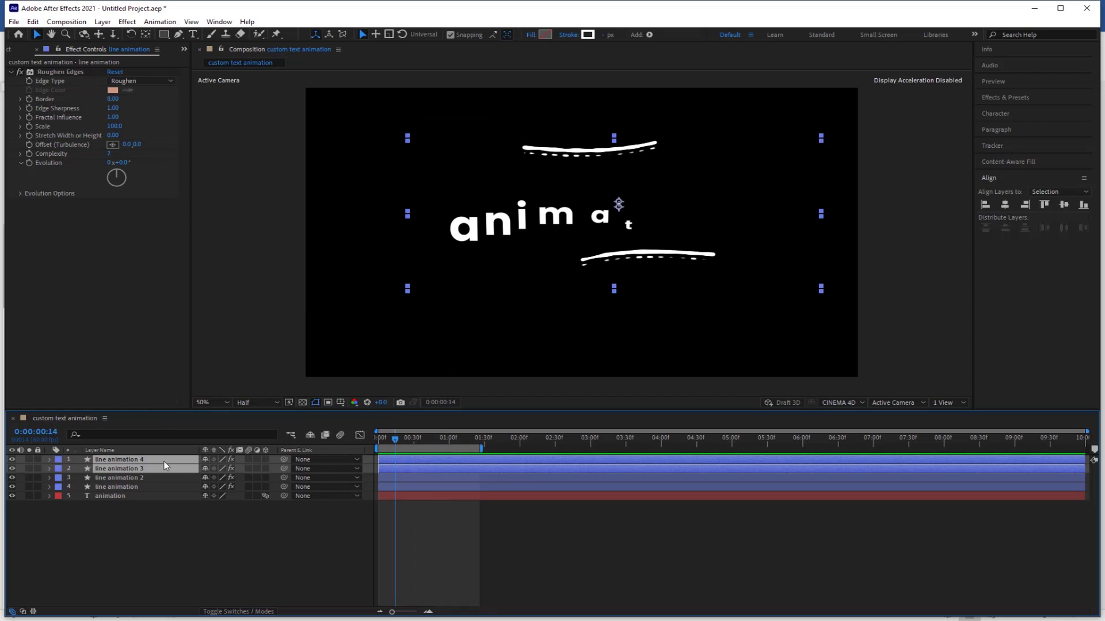
# - Nudge the flipped line copies down and left into place, then preview from the start
pyautogui.hotkey('shift', 'Down')
pyautogui.hotkey('shift', 'Down')
pyautogui.hotkey('shift', 'Down')
pyautogui.hotkey('shift', 'Down')
pyautogui.hotkey('shift', 'Down')
pyautogui.hotkey('shift', 'Down')
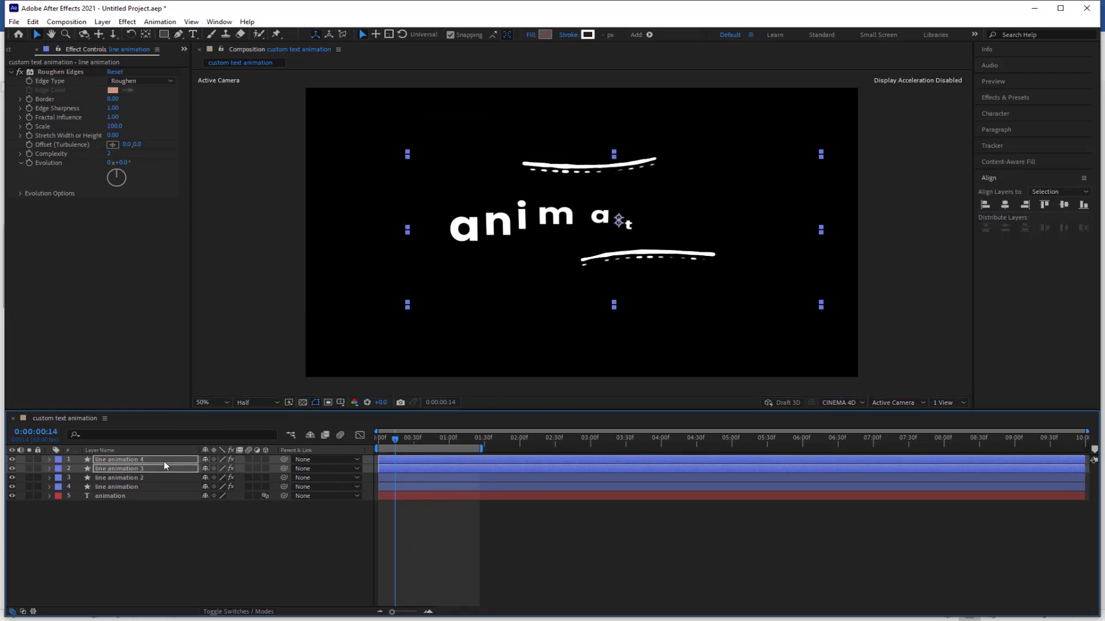
pyautogui.hotkey('shift', 'Down')
pyautogui.hotkey('shift', 'Down')
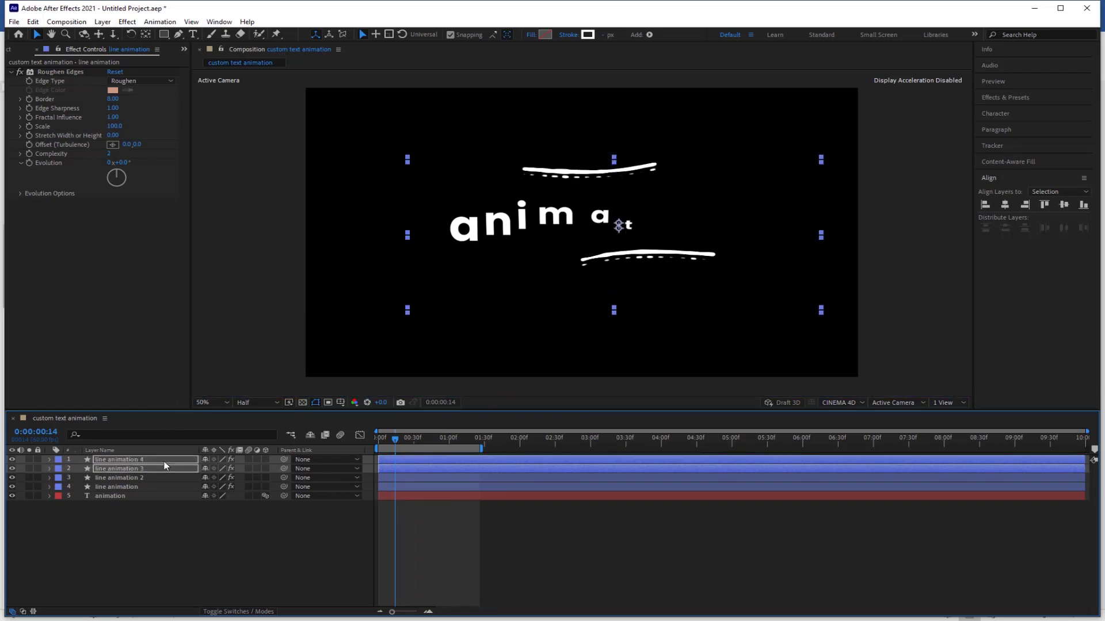
pyautogui.hotkey('shift', 'Down')
pyautogui.hotkey('shift', 'Down')
pyautogui.hotkey('shift', 'Left')
pyautogui.hotkey('shift', 'Left')
pyautogui.hotkey('shift', 'Left')
pyautogui.hotkey('shift', 'Left')
pyautogui.hotkey('shift', 'Left')
pyautogui.hotkey('shift', 'Left')
pyautogui.hotkey('shift', 'Left')
pyautogui.hotkey('shift', 'Left')
pyautogui.hotkey('shift', 'Left')
pyautogui.hotkey('shift', 'Left')
pyautogui.hotkey('shift', 'Left')
pyautogui.hotkey('shift', 'Left')
pyautogui.hotkey('shift', 'Left')
pyautogui.hotkey('shift', 'Left')
pyautogui.hotkey('shift', 'Left')
pyautogui.hotkey('shift', 'Left')
pyautogui.hotkey('shift', 'Left')
pyautogui.hotkey('shift', 'Left')
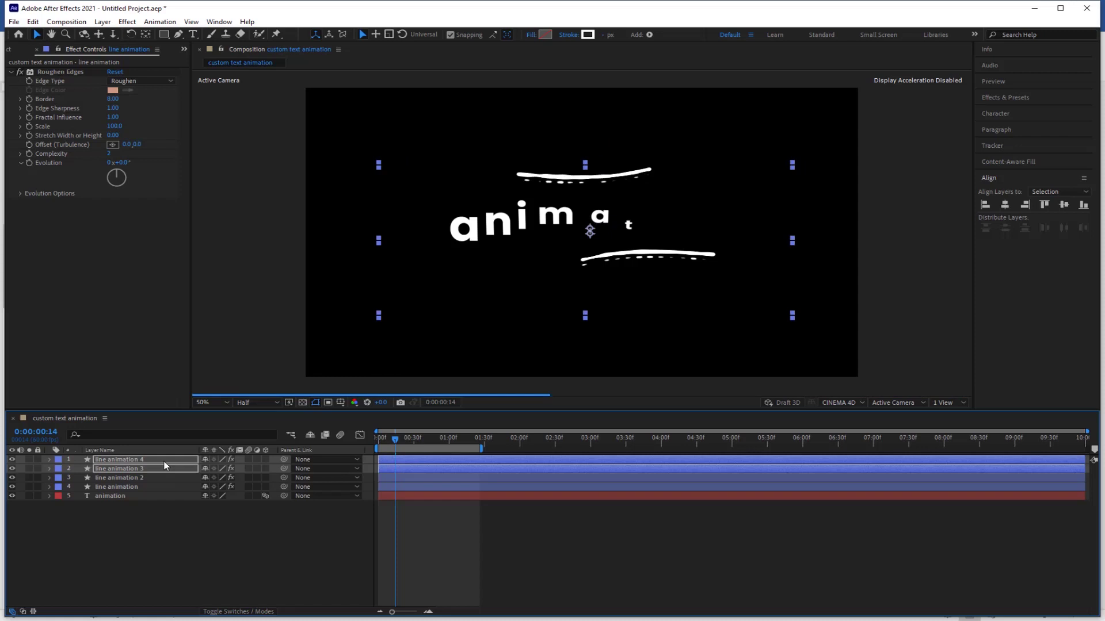
pyautogui.hotkey('shift', 'Down')
pyautogui.hotkey('shift', 'Down')
pyautogui.hotkey('shift', 'Down')
pyautogui.hotkey('shift', 'Down')
pyautogui.hotkey('shift', 'Down')
pyautogui.hotkey('shift', 'Down')
pyautogui.click(153, 478)
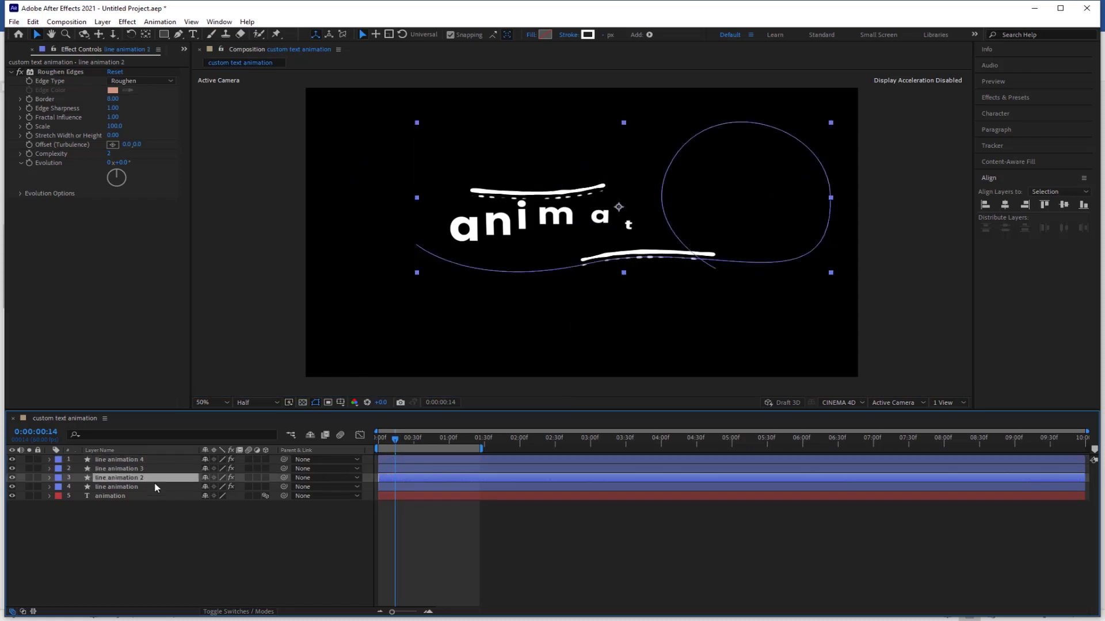
pyautogui.keyDown('shift'); pyautogui.click(155, 487); pyautogui.keyUp('shift')
pyautogui.press('Home')
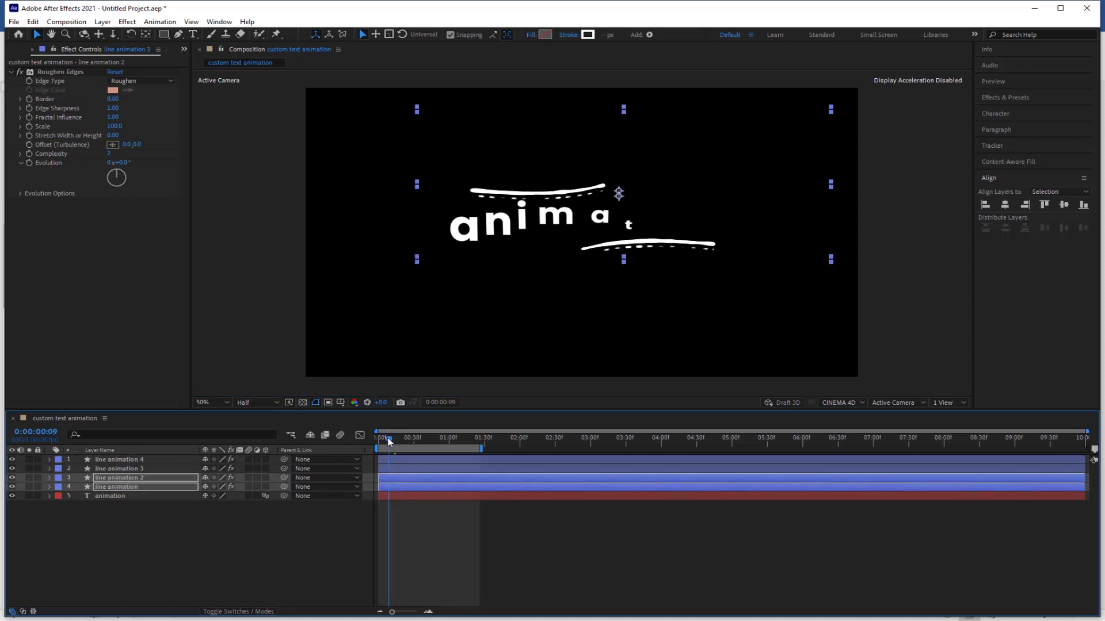
pyautogui.press('space')
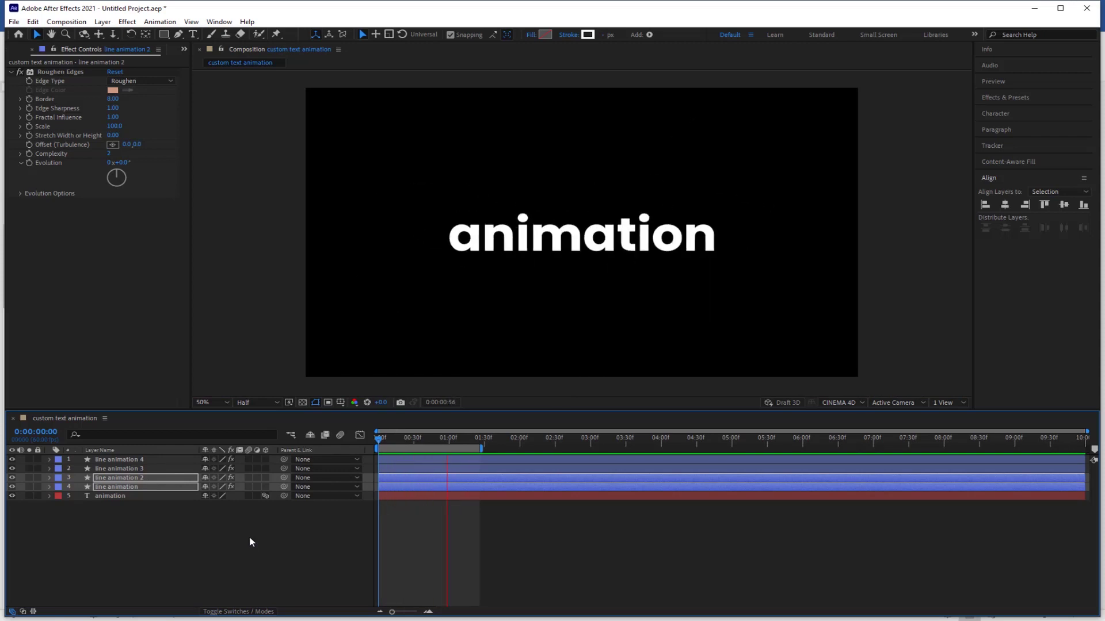
# - Duplicate the animation text layer and move the playhead to 0:00:00:45
pyautogui.click(167, 497)
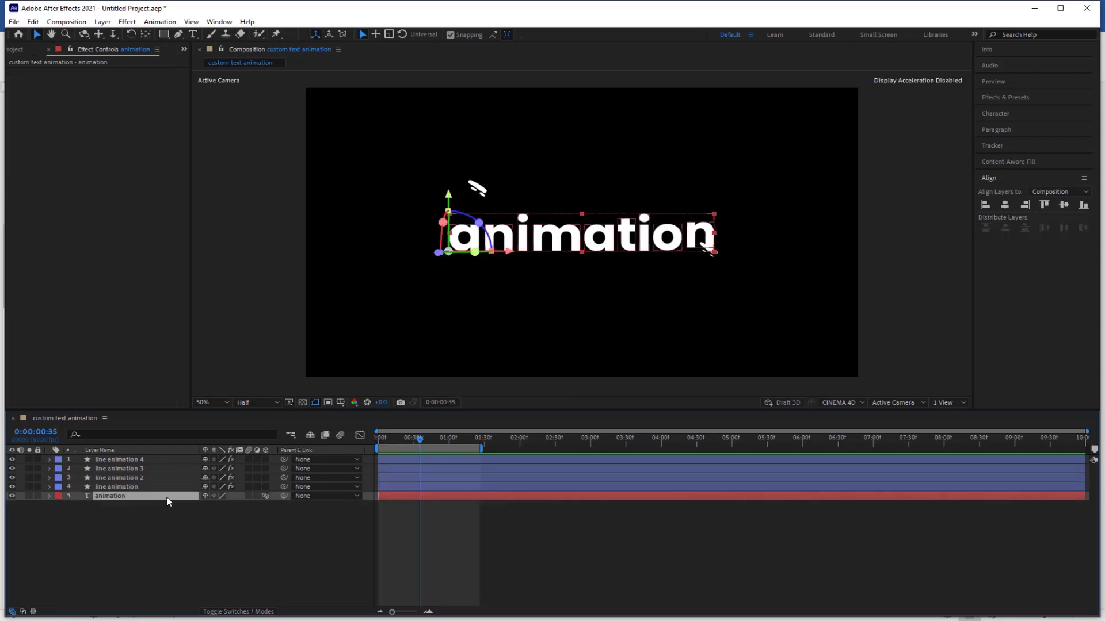
pyautogui.hotkey('ctrl', 'd')
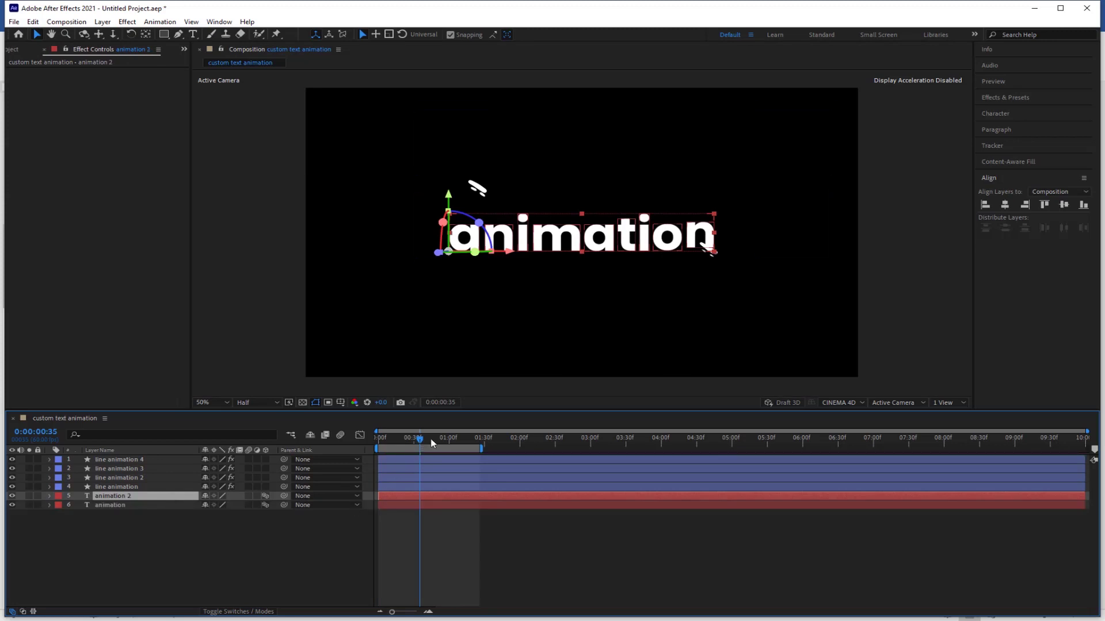
pyautogui.moveTo(432, 442)
pyautogui.mouseDown()
pyautogui.moveTo(443, 442)
pyautogui.moveTo(431, 442)
pyautogui.mouseUp()
# - Split the original text layer there, delete its later half, and shift animation 2 to start there
pyautogui.click(444, 505)
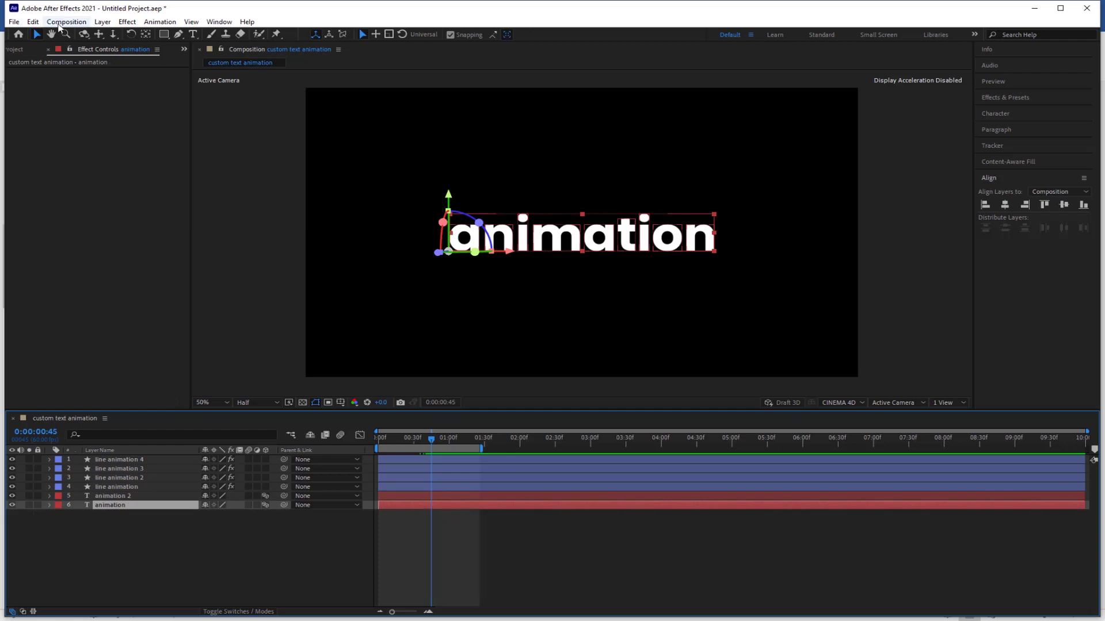
pyautogui.click(33, 22)
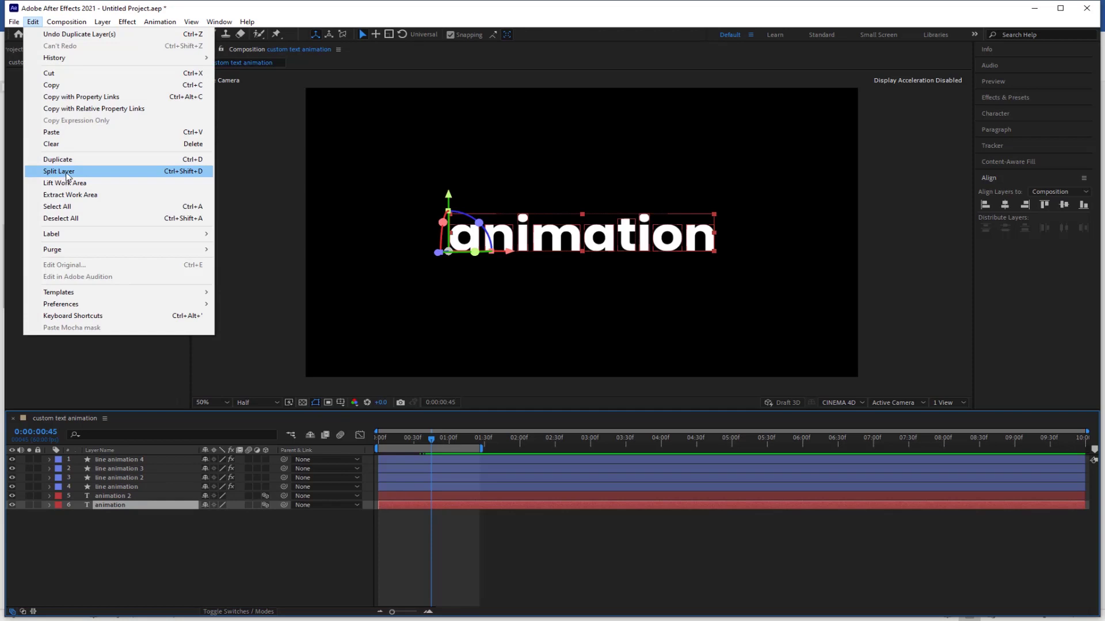
pyautogui.click(63, 171)
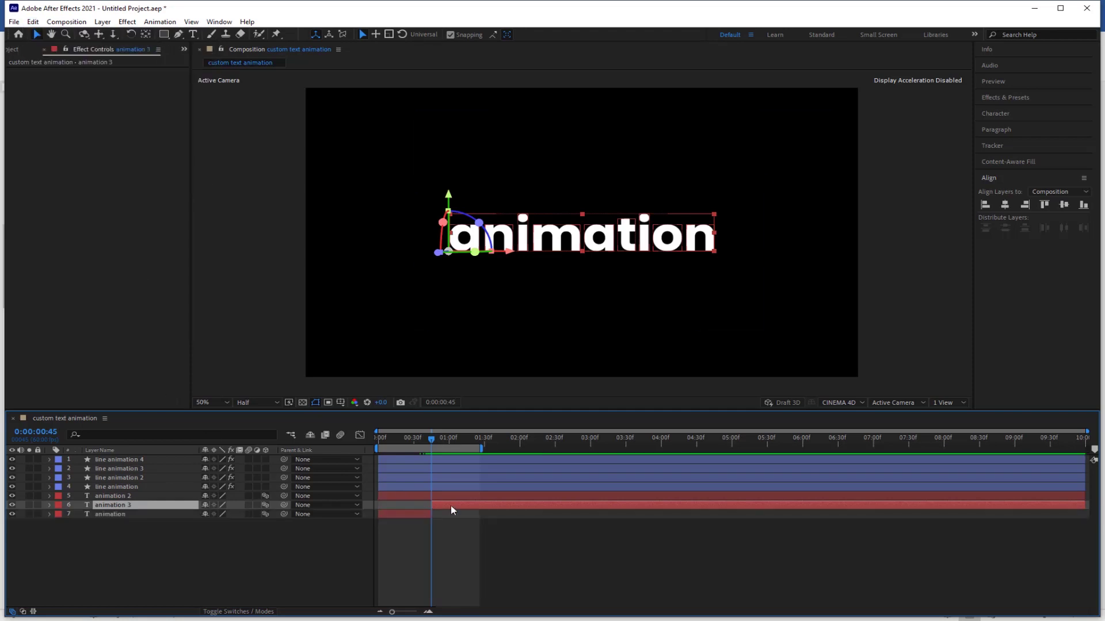
pyautogui.press('Delete')
pyautogui.click(222, 497)
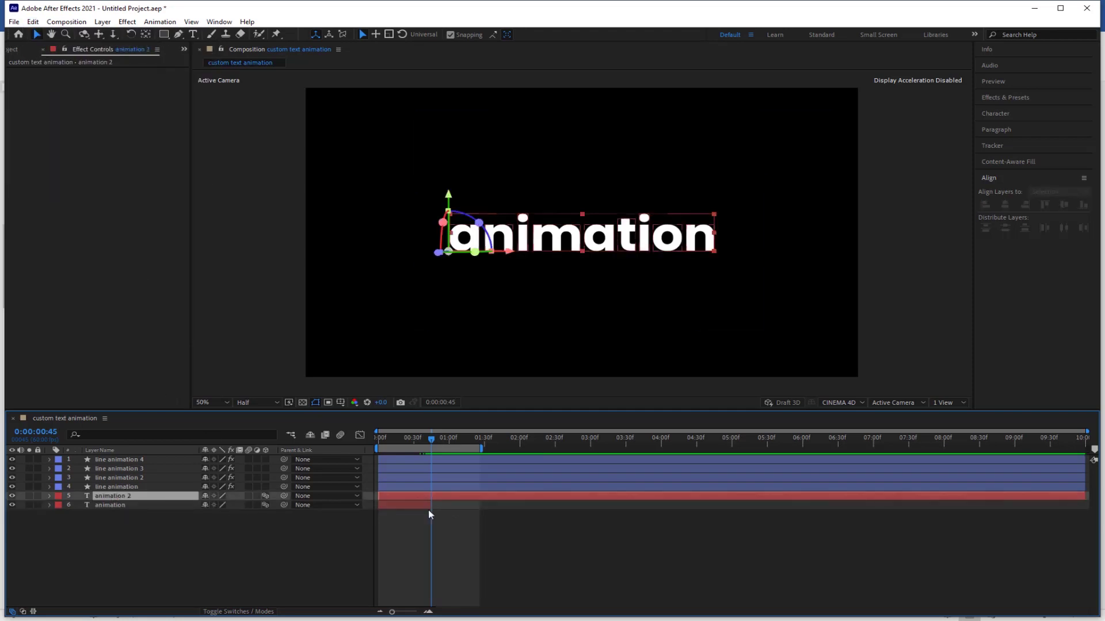
pyautogui.moveTo(464, 499)
pyautogui.mouseDown()
pyautogui.moveTo(508, 499)
pyautogui.moveTo(465, 500)
pyautogui.mouseUp()
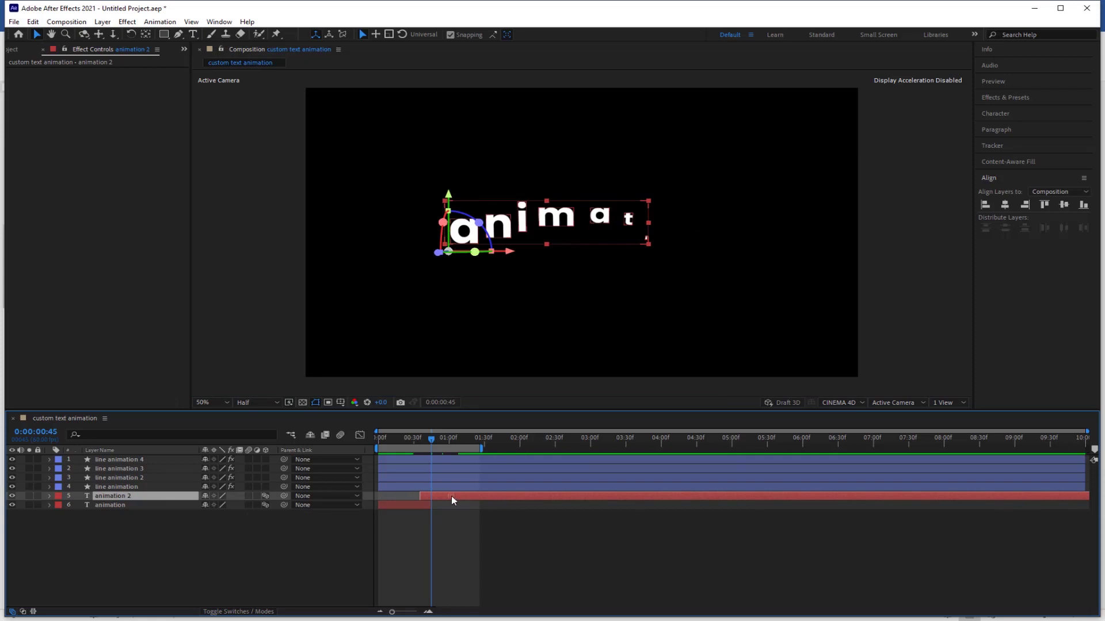
# - Change animation 2's Range Selector 1 Advanced Shape to Ramp Down and show both text layers' keyframes
pyautogui.click(50, 496)
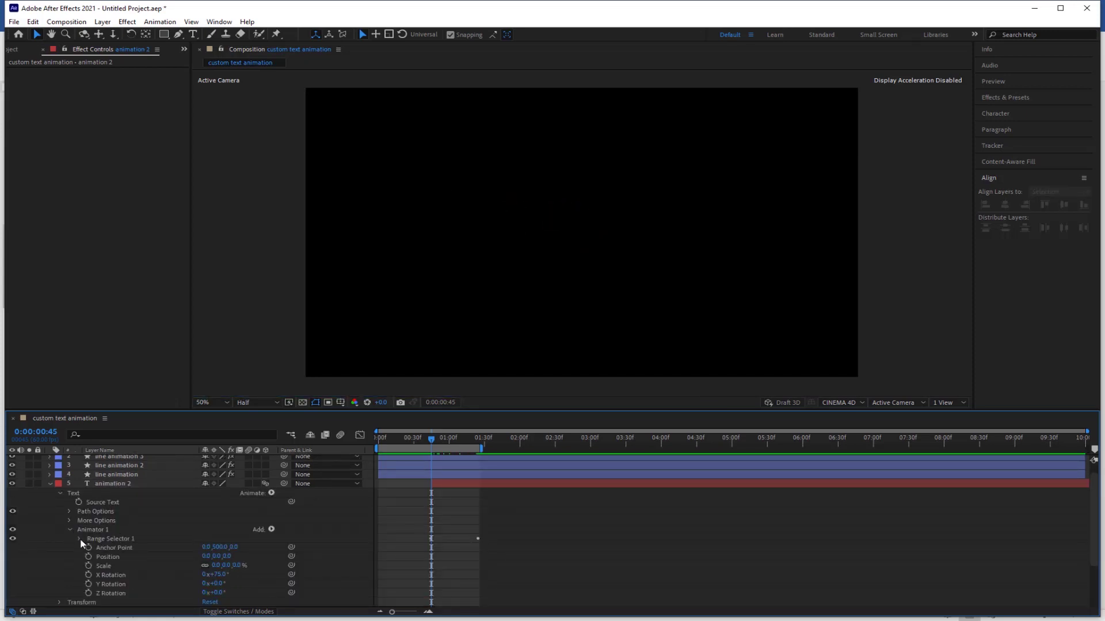
pyautogui.click(80, 540)
pyautogui.scroll(-3, 140, 561)
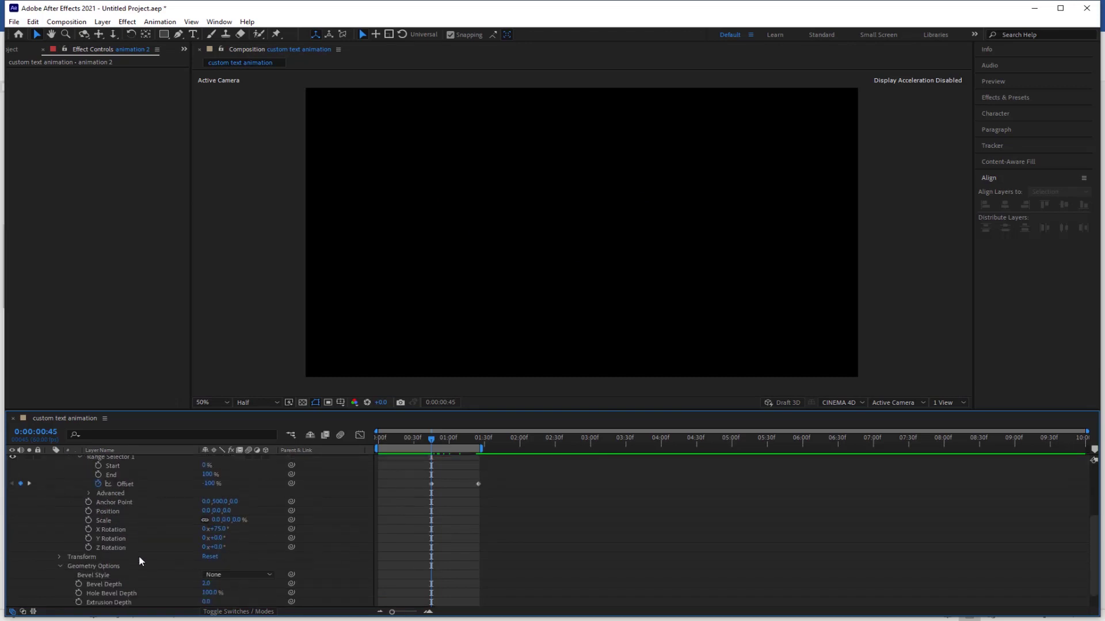
pyautogui.scroll(1, 147, 524)
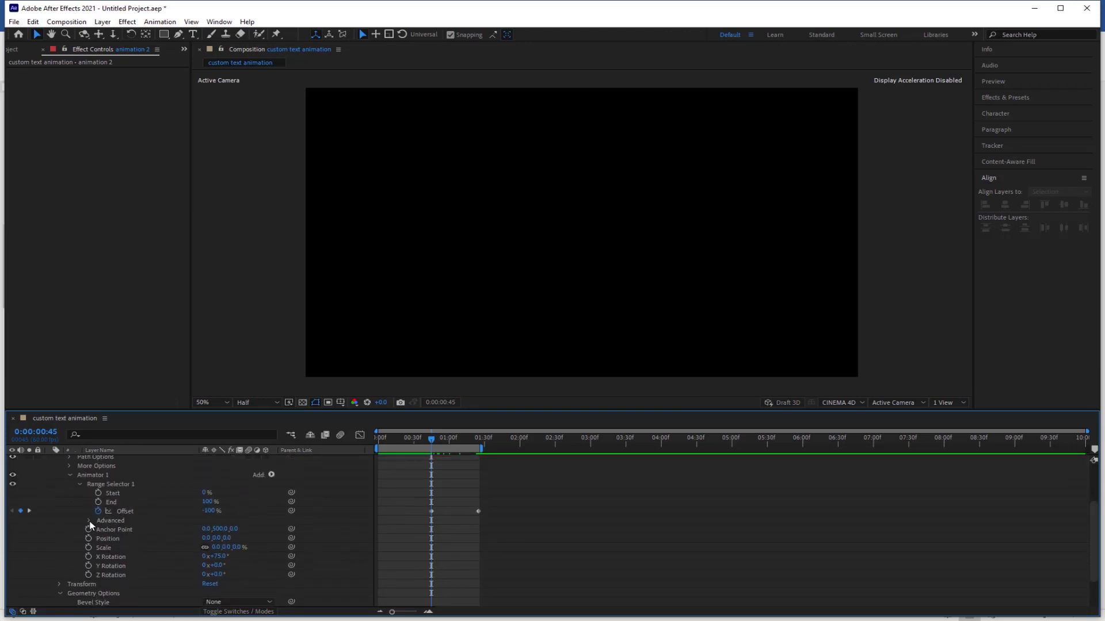
pyautogui.click(89, 521)
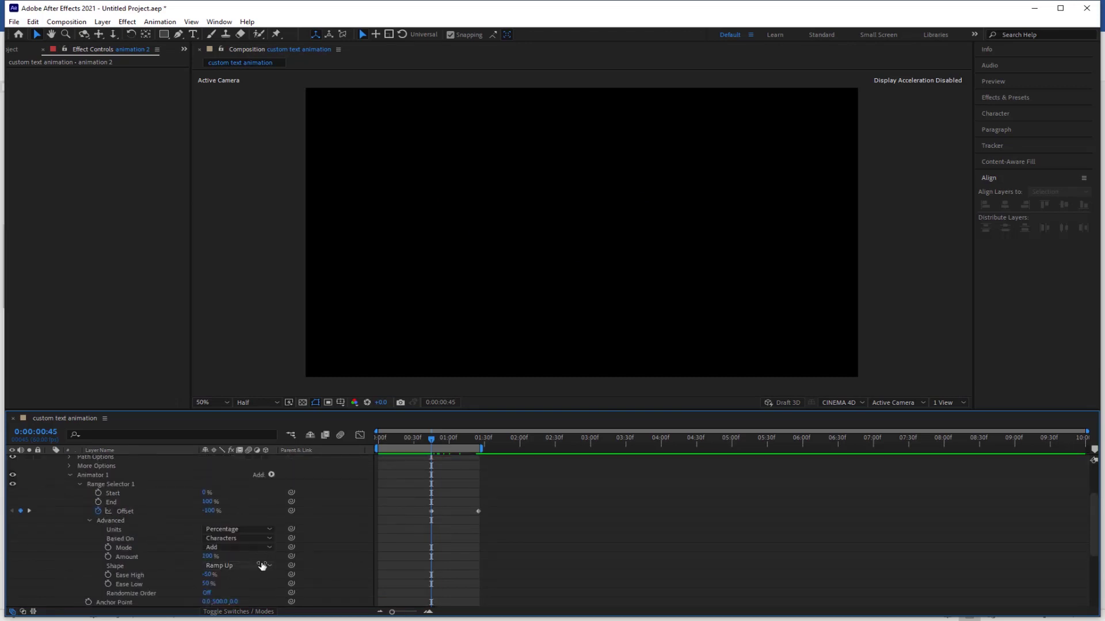
pyautogui.click(262, 567)
pyautogui.click(242, 519)
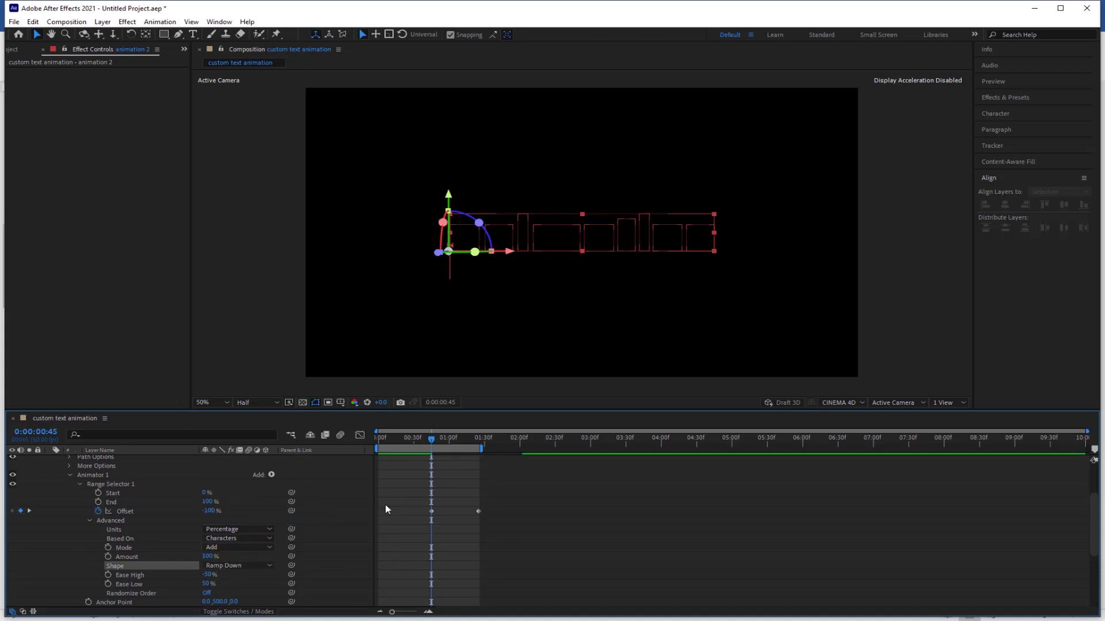
pyautogui.scroll(3, 50, 499)
pyautogui.click(49, 497)
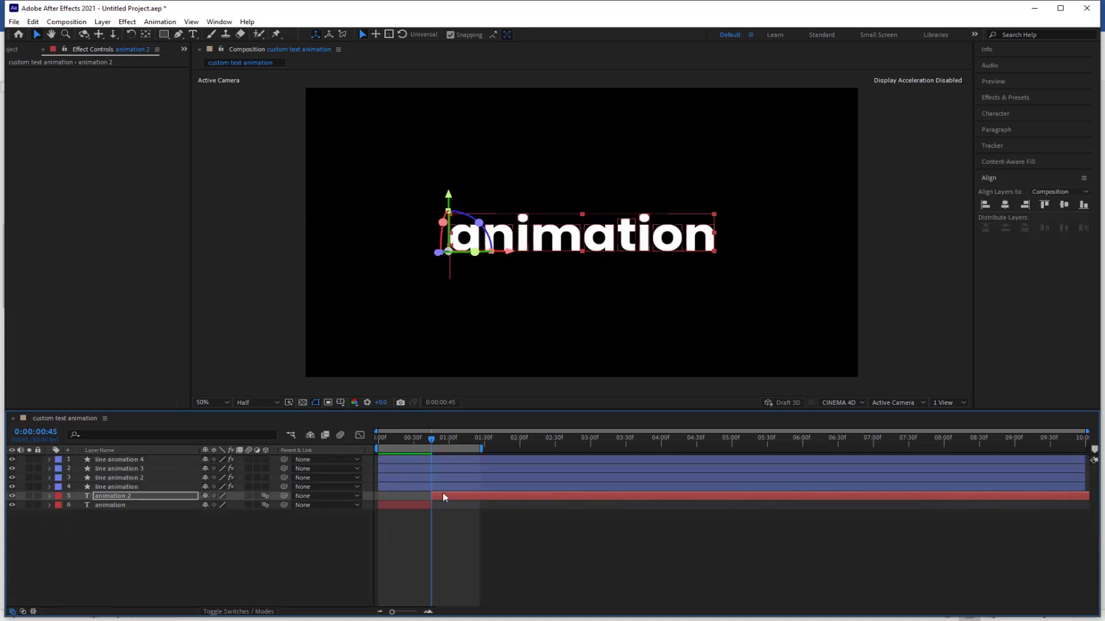
pyautogui.keyDown('shift'); pyautogui.click(422, 506); pyautogui.keyUp('shift')
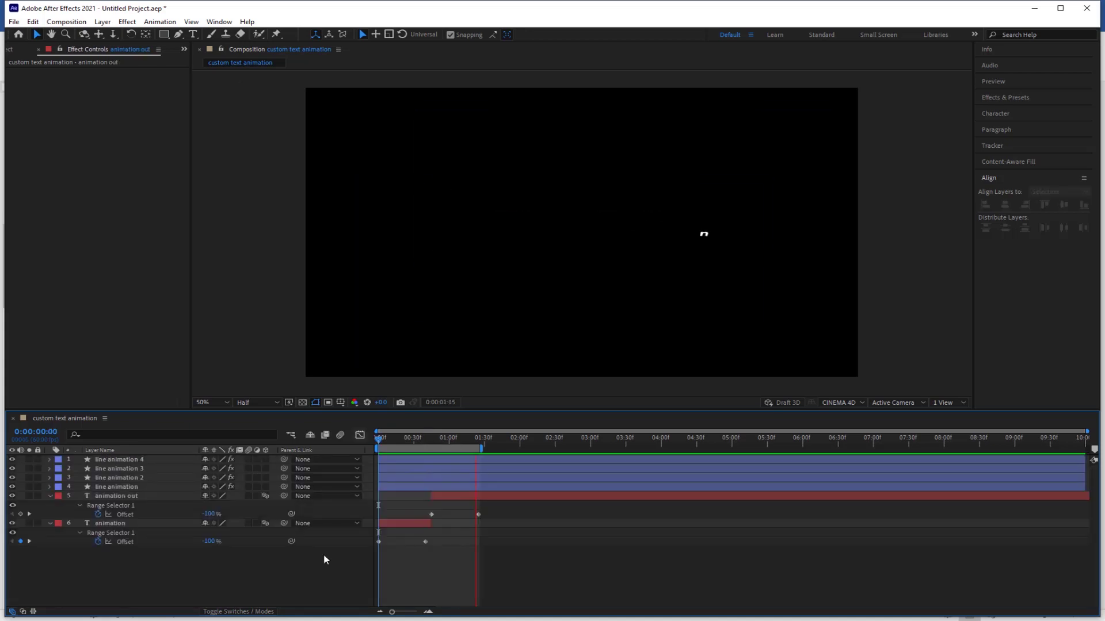